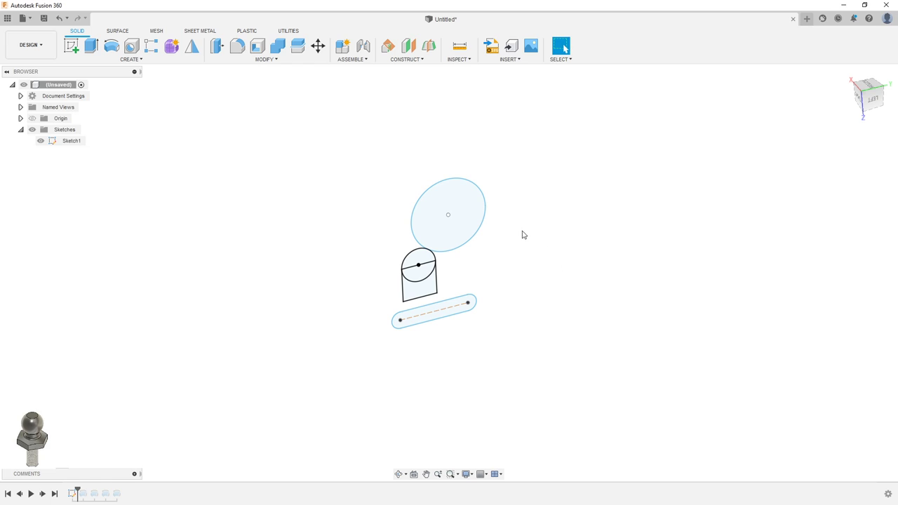
Try placing a hole at the ellipse's centre, then cancel it without creating it
middle_click_drag(499, 216, 401, 218)
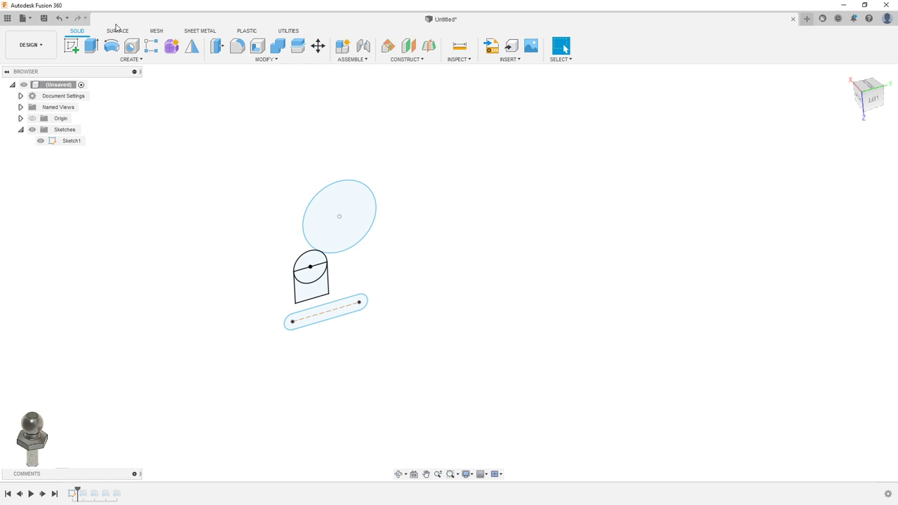
left_click(131, 59)
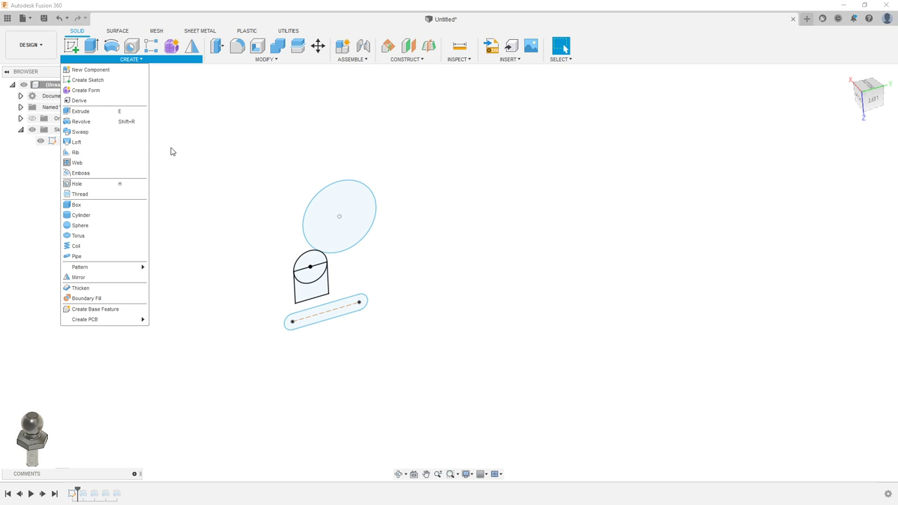
left_click(171, 151)
middle_click_drag(204, 142, 326, 150)
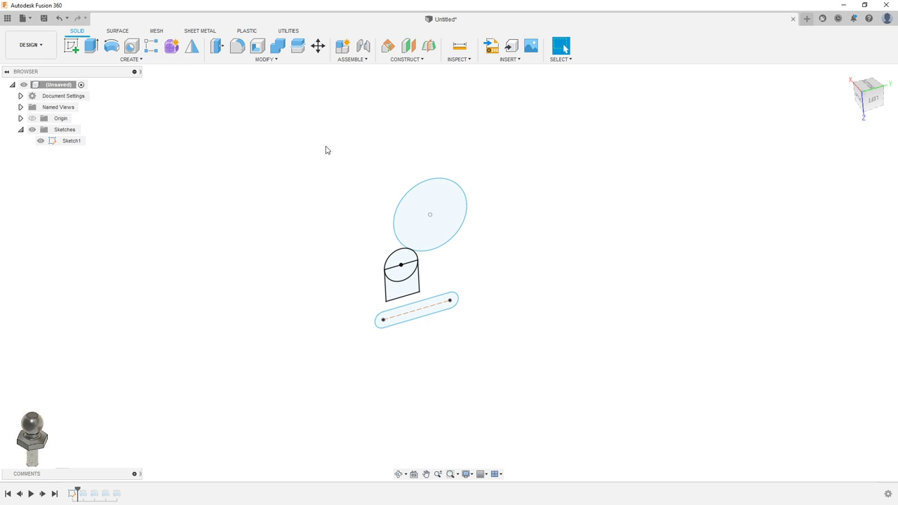
mouse_move(375, 170)
middle_mouse_down("shift")
mouse_move(373, 156)
mouse_move(393, 157)
mouse_move(371, 148)
mouse_move(346, 180)
mouse_move(377, 150)
mouse_move(367, 180)
mouse_move(387, 150)
mouse_move(383, 173)
middle_mouse_up("shift")
middle_click_drag(419, 226, 405, 192)
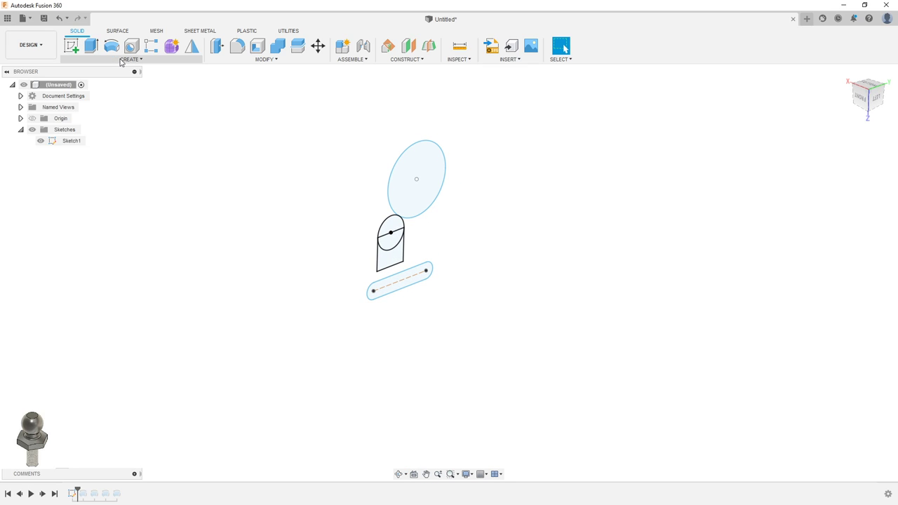
mouse_move(131, 47)
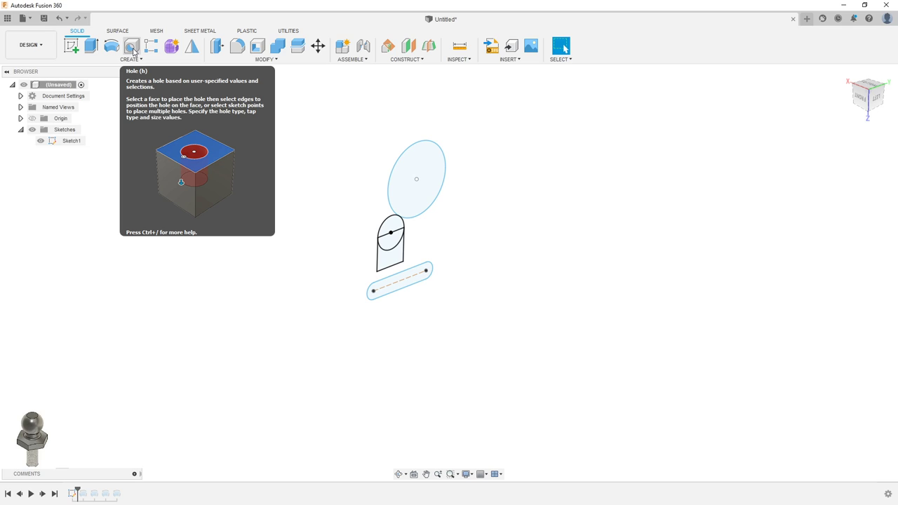
left_click(132, 48)
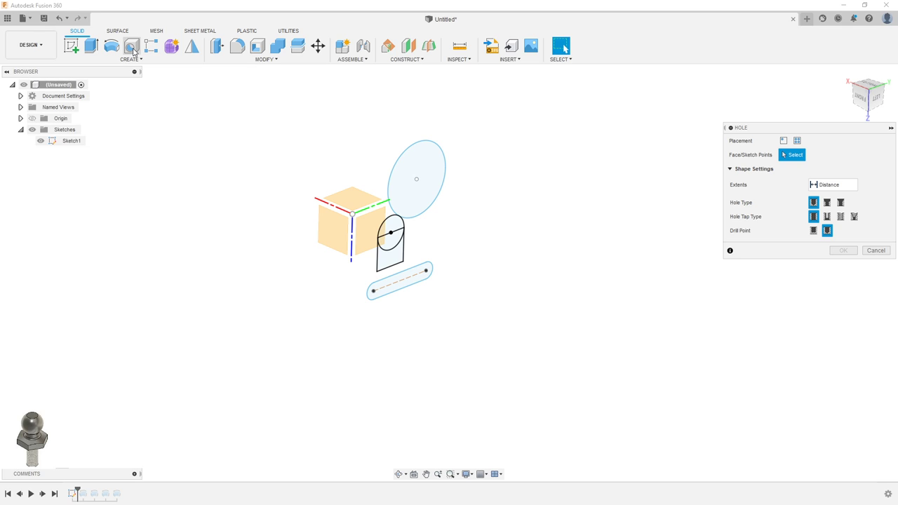
left_click(416, 180)
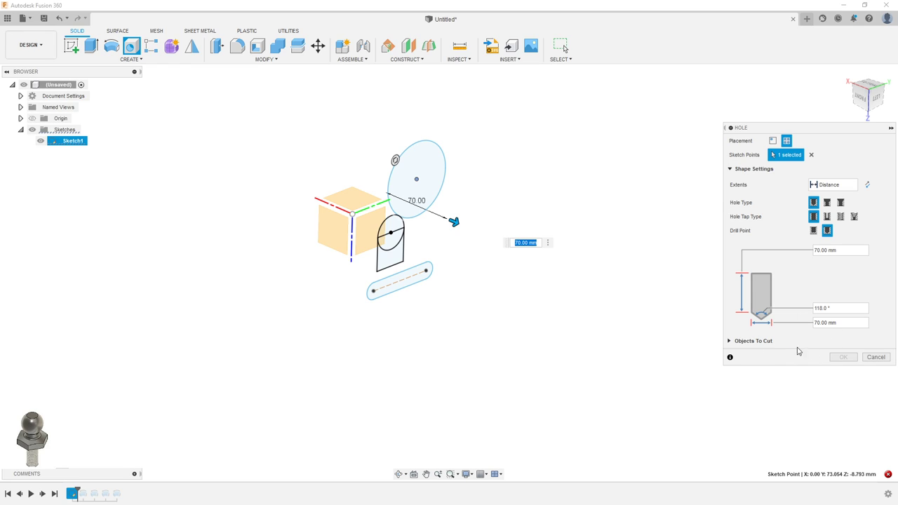
left_click(875, 358)
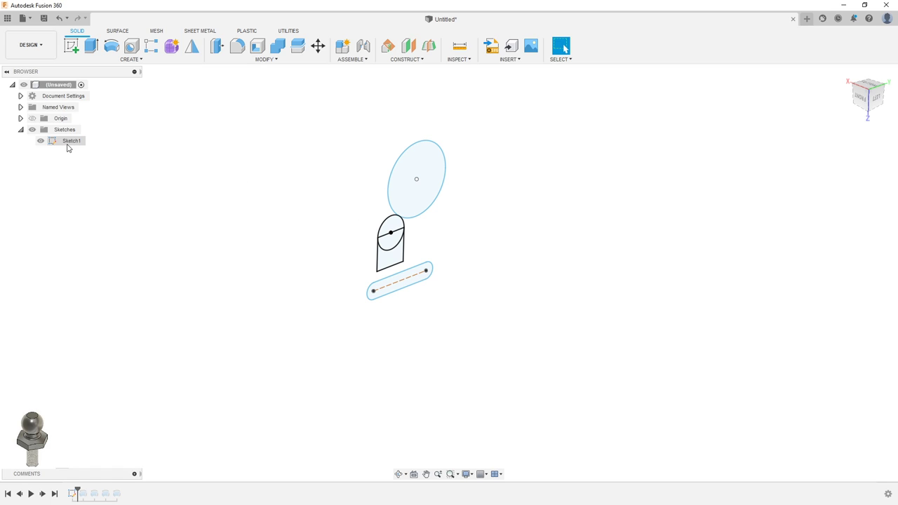
Reopen Sketch1 for editing from the browser
right_click(68, 146)
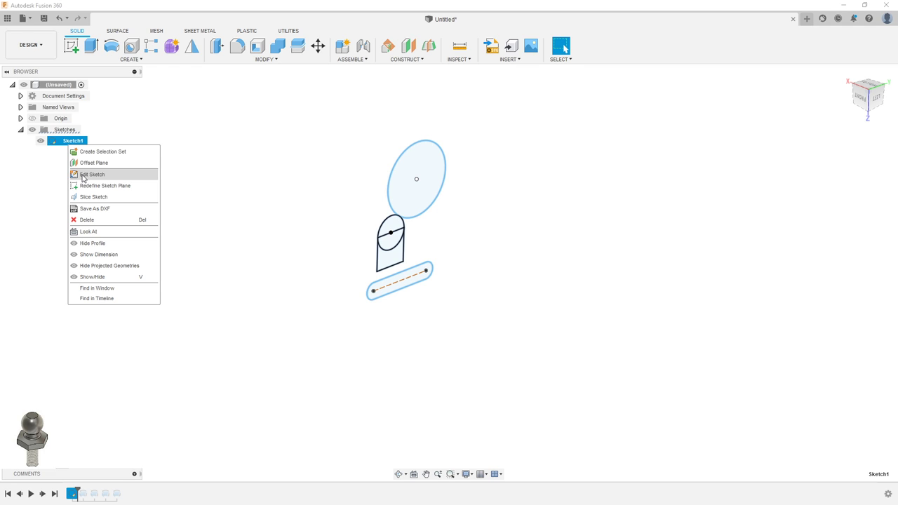
left_click(82, 175)
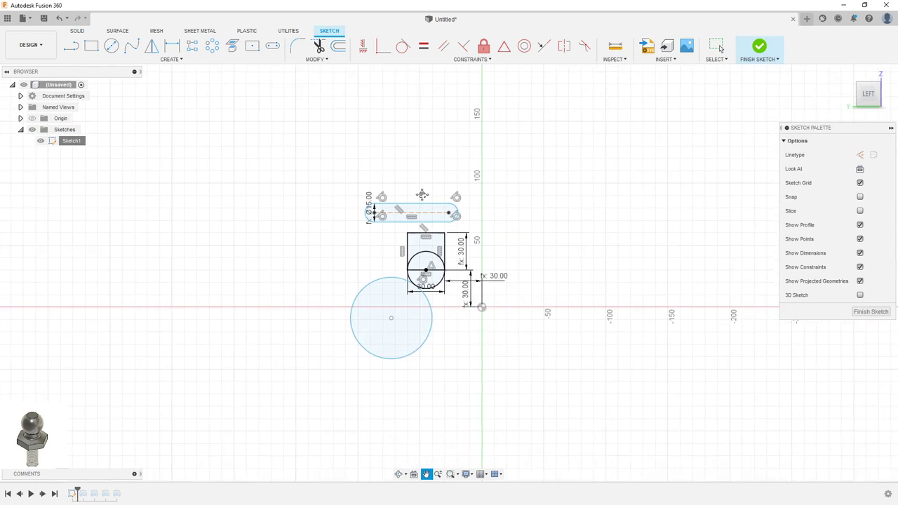
middle_click_drag(422, 195, 403, 184)
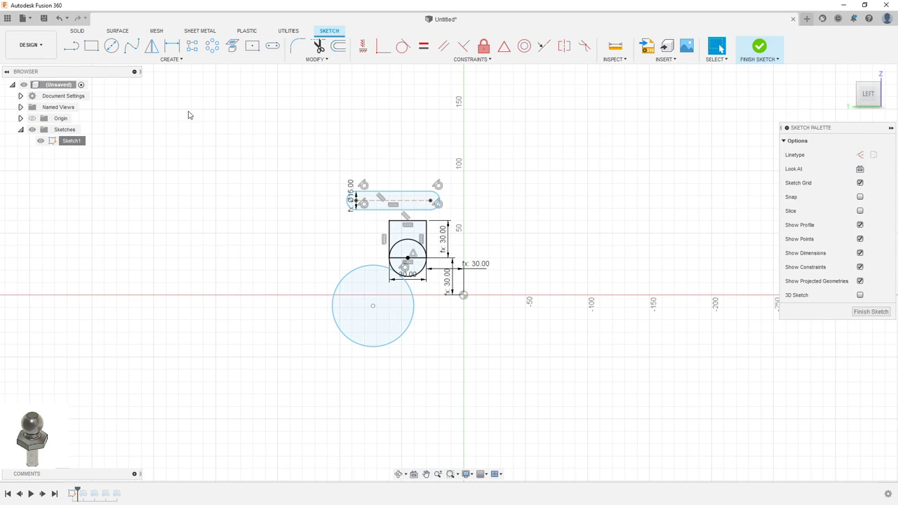
Draw a 350 × 350 mm centre rectangle at the origin
left_click(253, 47)
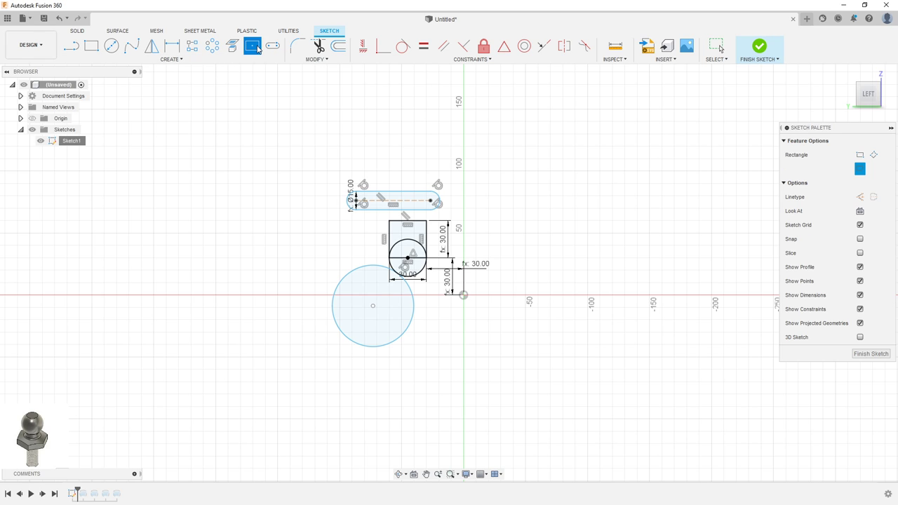
left_click(464, 296)
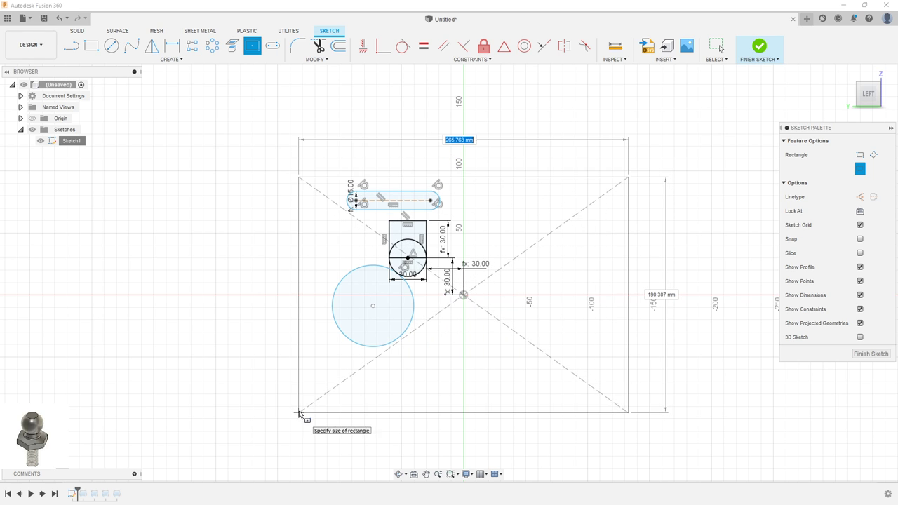
middle_click_drag(291, 365, 257, 343)
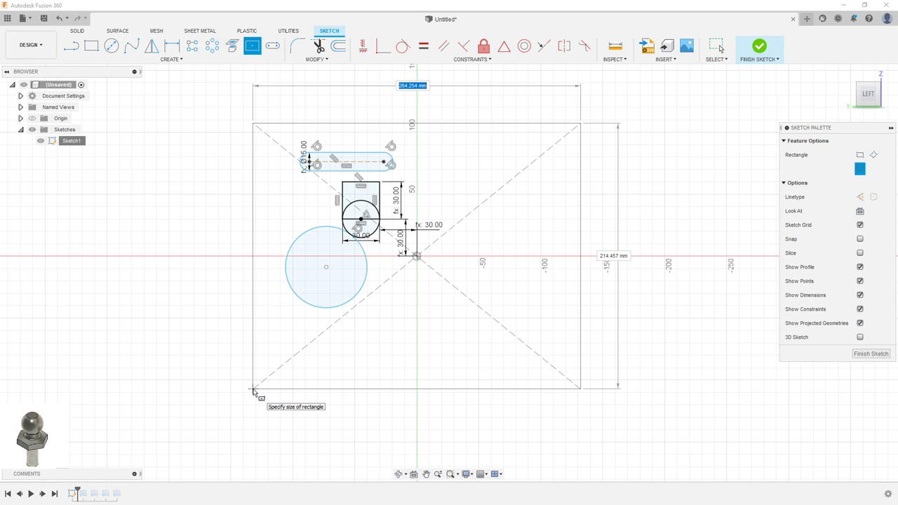
type("3")
key("BackSpace")
key("BackSpace")
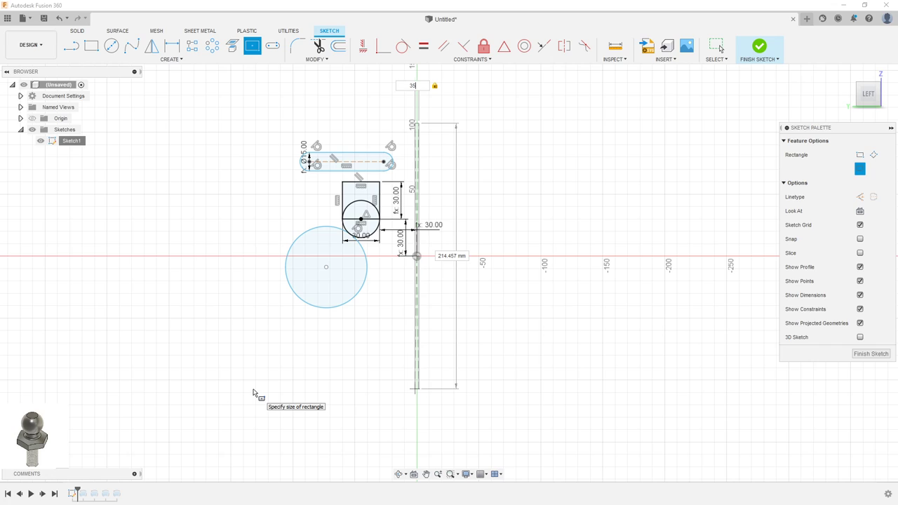
key("Tab")
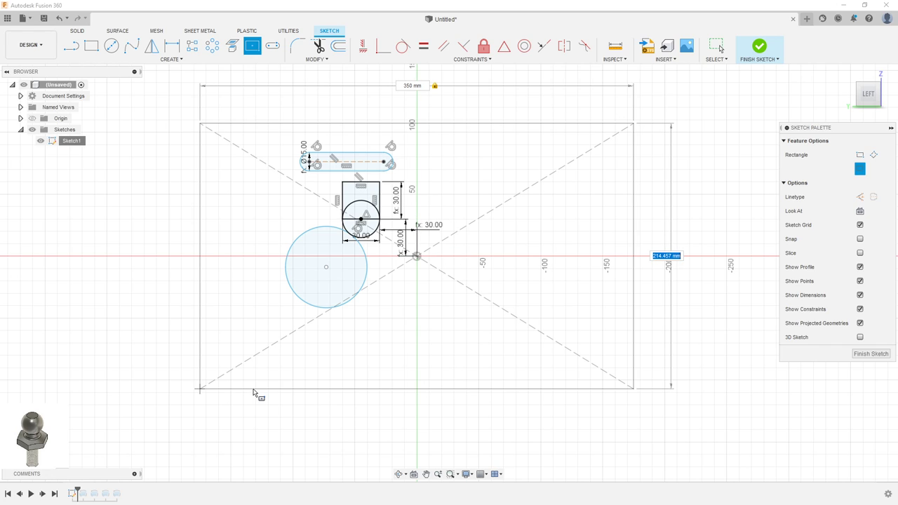
type("350")
key("Return")
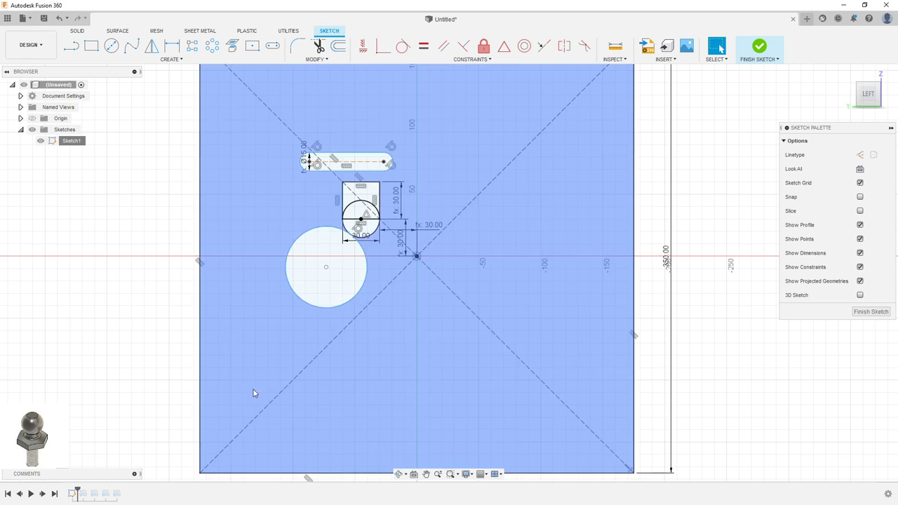
scroll(421, 407, "down", 3)
middle_click_drag(506, 388, 546, 325)
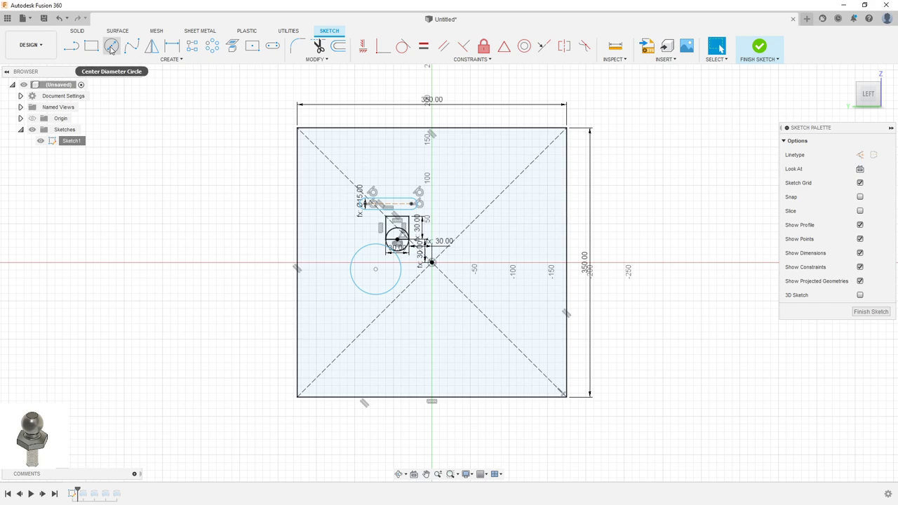
Draw a wavy fit-point spline inside the square, from lower right up to the top
left_click(129, 48)
left_click(438, 349)
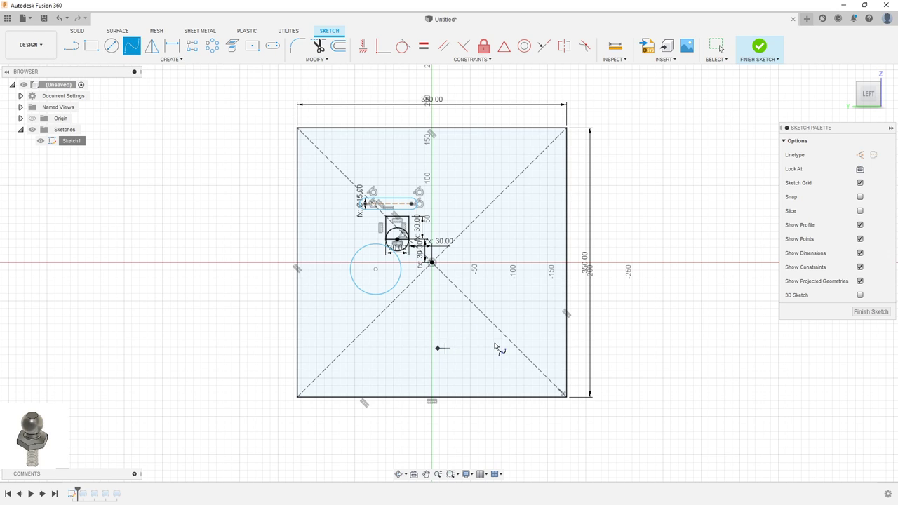
left_click(465, 330)
left_click(491, 353)
left_click(529, 309)
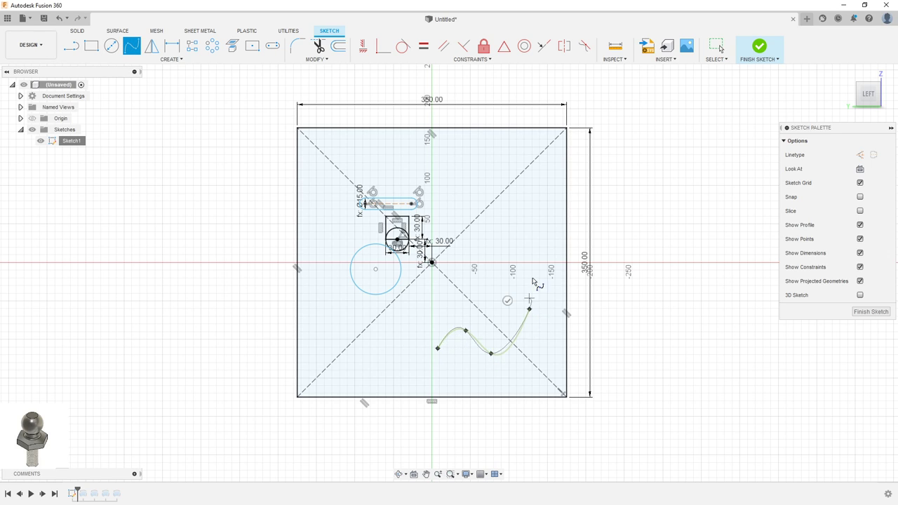
left_click(529, 227)
left_click(494, 242)
left_click(495, 173)
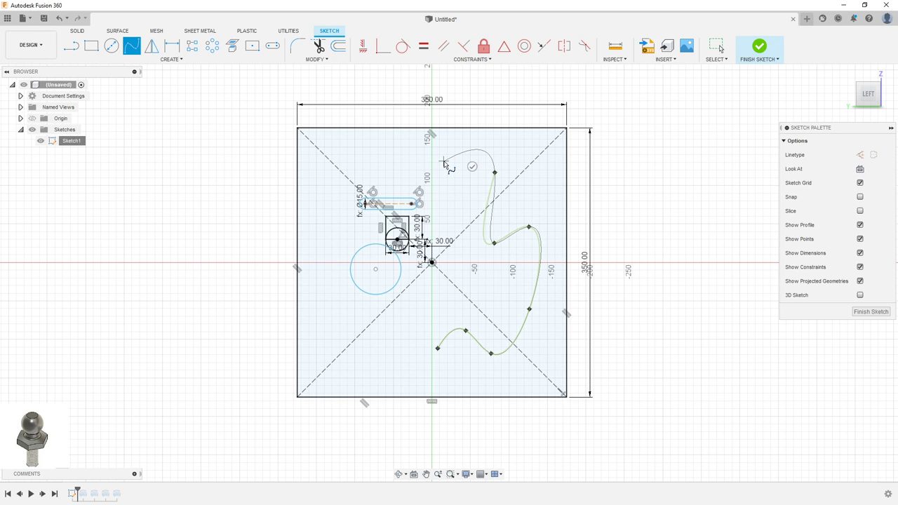
left_click(443, 161)
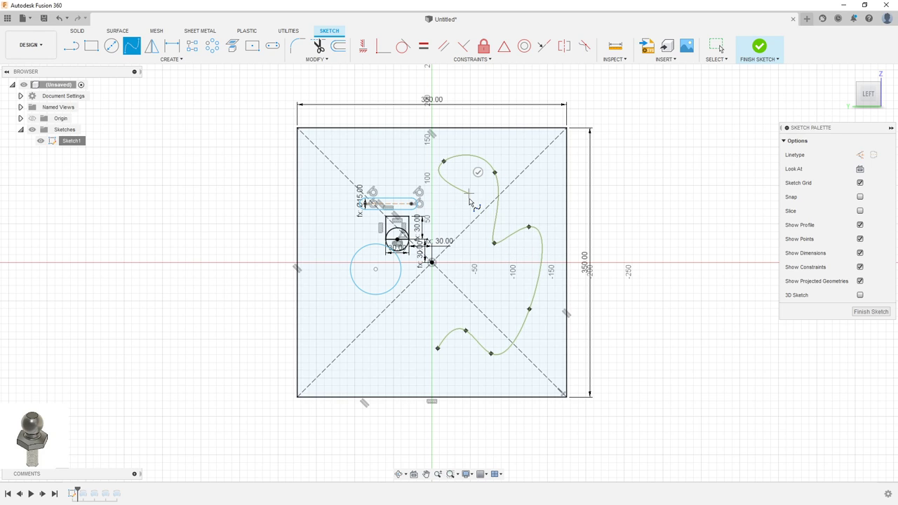
right_click(468, 201)
left_click(503, 208)
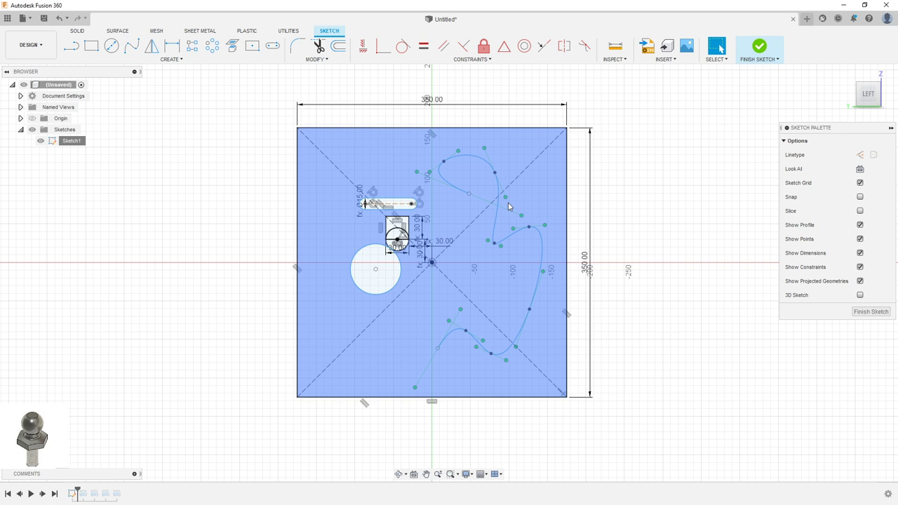
Confirm the square's vertical 350 mm dimension
middle_click_drag(572, 210, 572, 184)
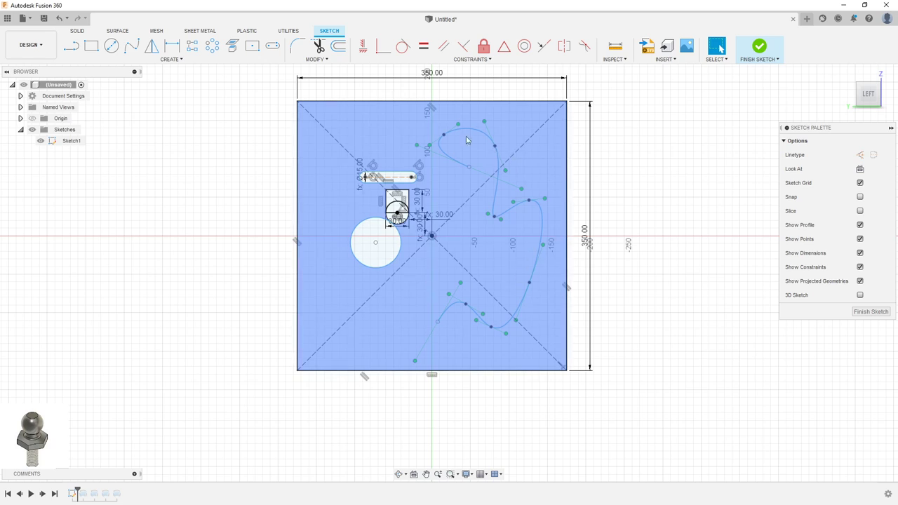
middle_click_drag(454, 94, 443, 121)
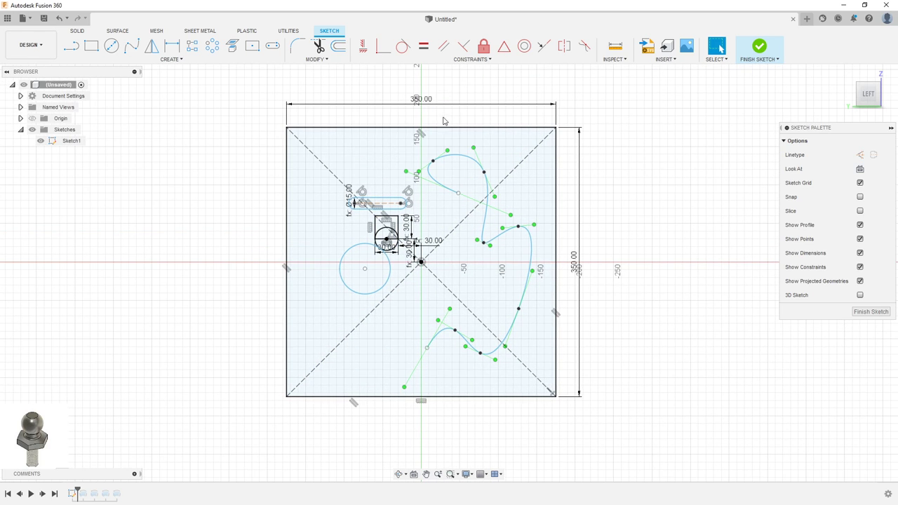
double_click(580, 255)
key("Return")
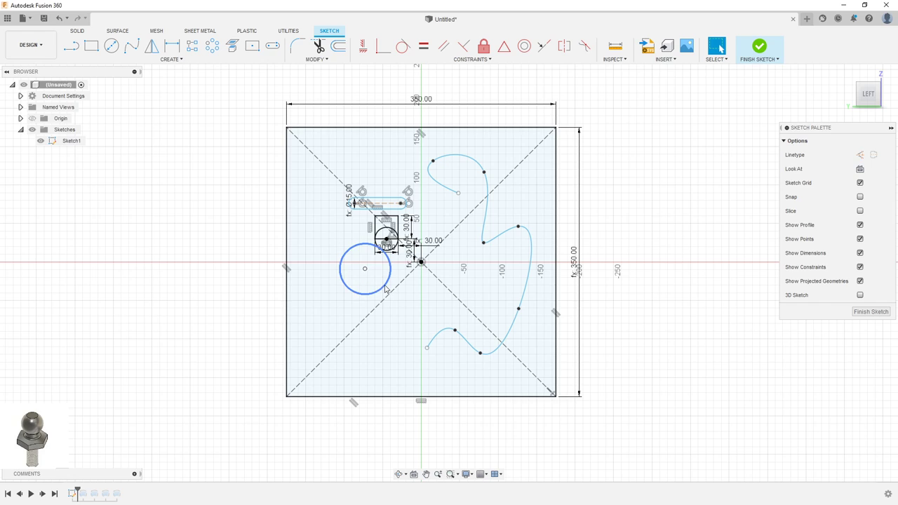
Enlarge the circle to about 90 mm, move the slot higher, and finish the sketch
left_click_drag(385, 290, 385, 260)
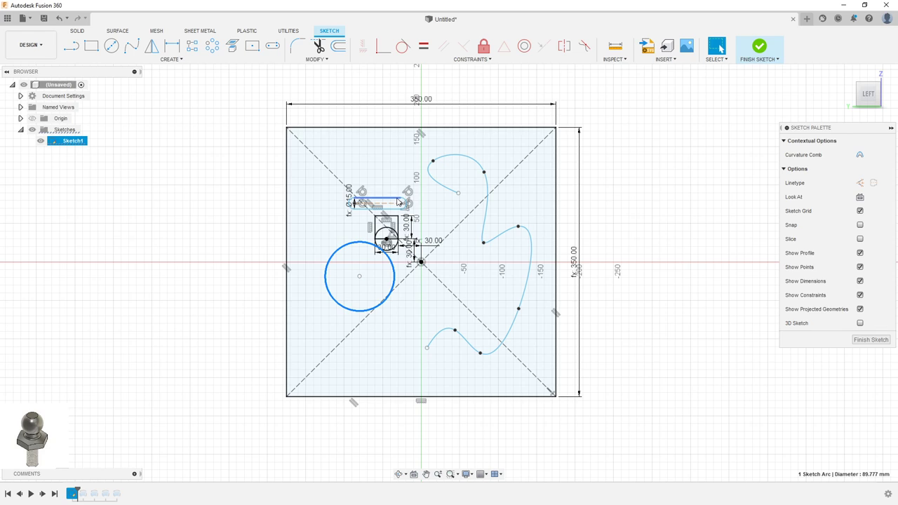
left_click_drag(398, 202, 403, 165)
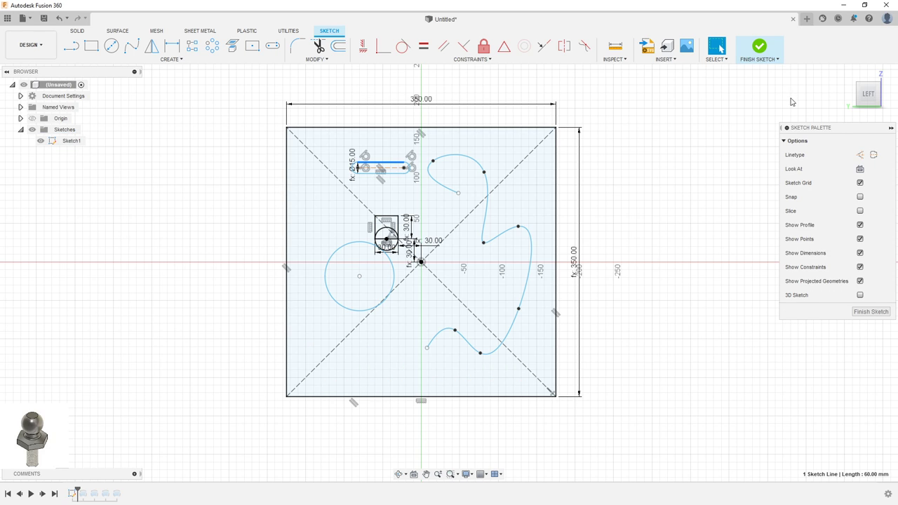
left_click(756, 50)
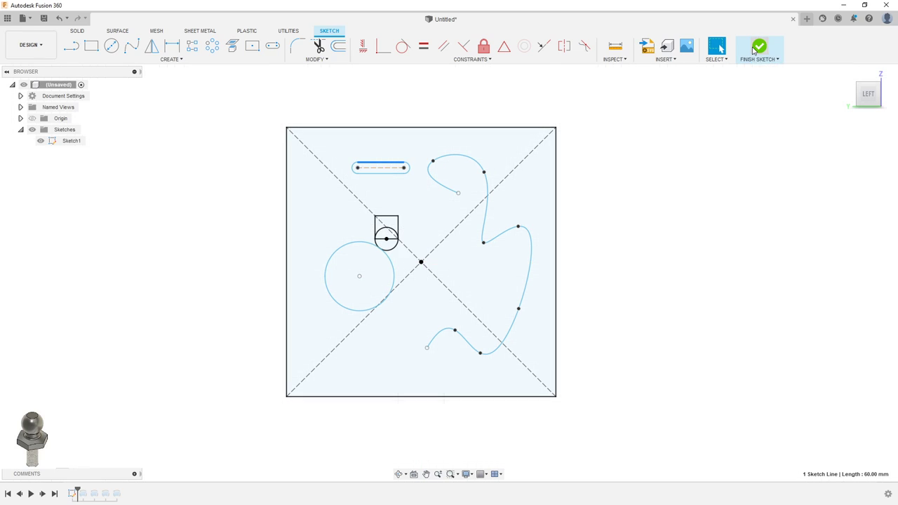
Start an extrusion and select the square, circle and other sketch regions as profiles
mouse_move(482, 296)
middle_mouse_down("shift")
mouse_move(568, 226)
mouse_move(550, 257)
mouse_move(594, 194)
mouse_move(614, 210)
mouse_move(599, 220)
middle_mouse_up("shift")
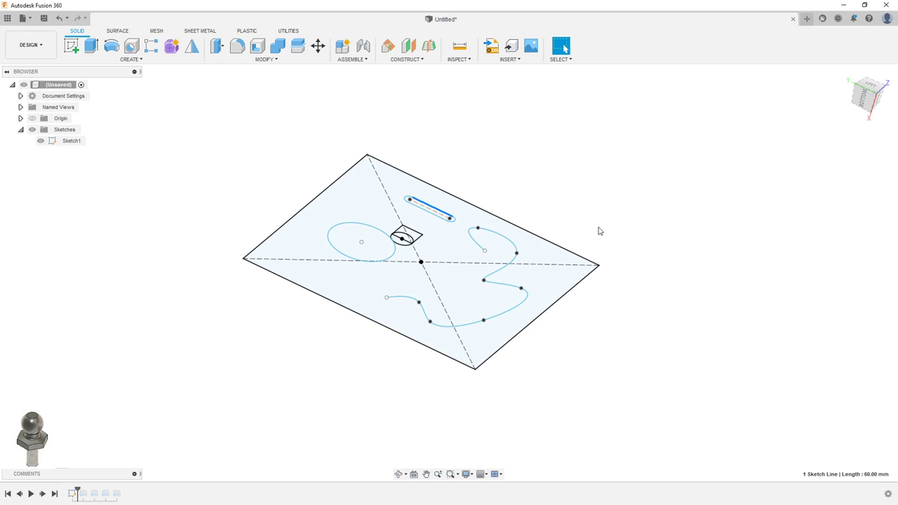
left_click(90, 47)
left_click(450, 270)
left_click(382, 246)
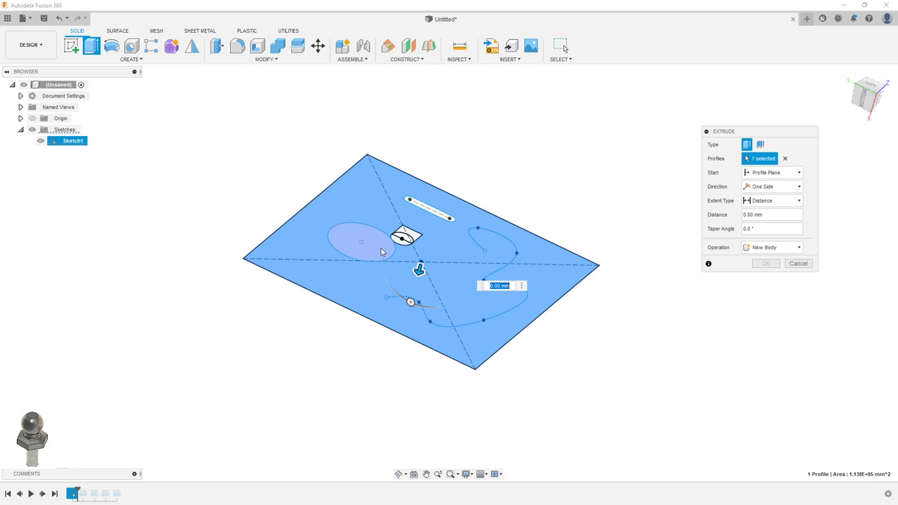
left_click(401, 239)
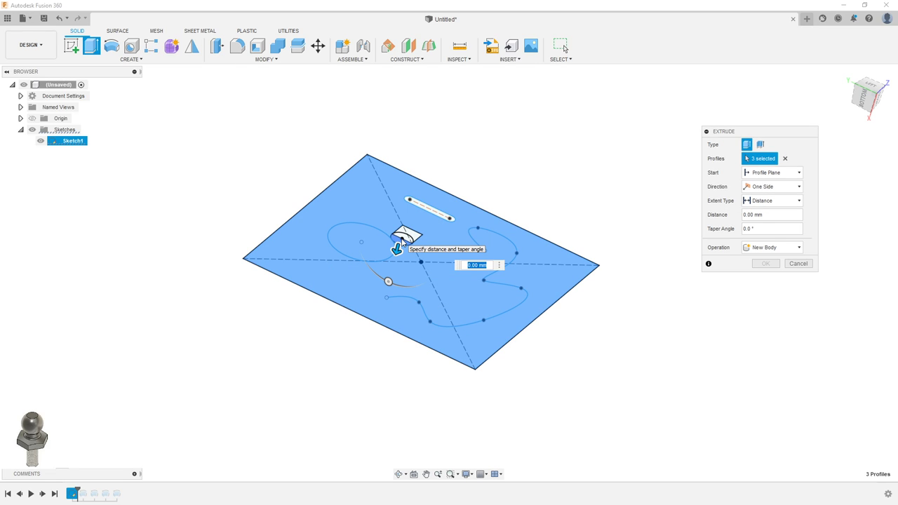
left_click(407, 236)
left_click(398, 238)
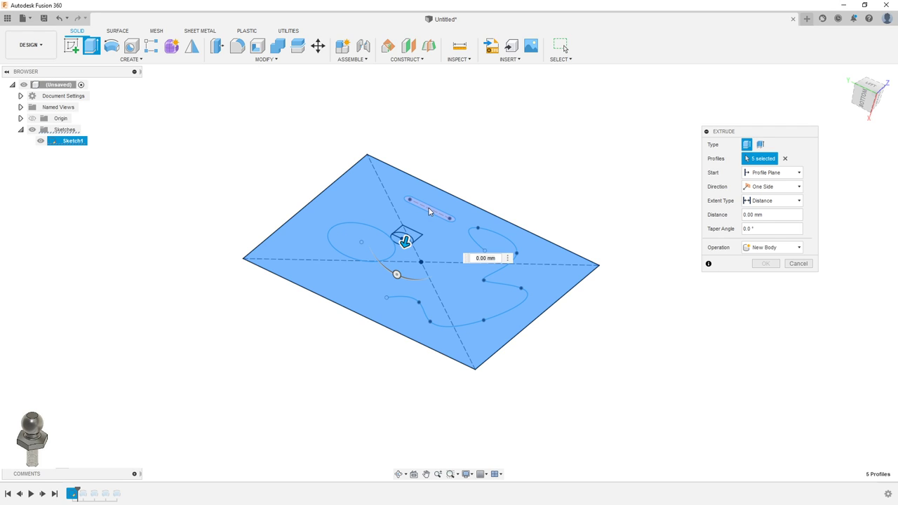
left_click(414, 237)
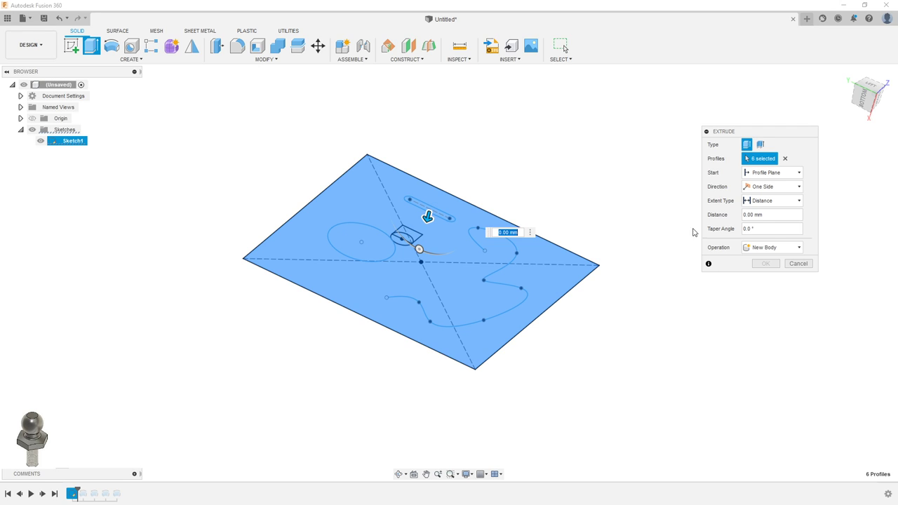
Extrude the profiles 60 mm with a 10° taper angle
left_click(428, 215)
mouse_move(428, 215)
left_mouse_down()
mouse_move(438, 248)
mouse_move(453, 211)
left_mouse_up()
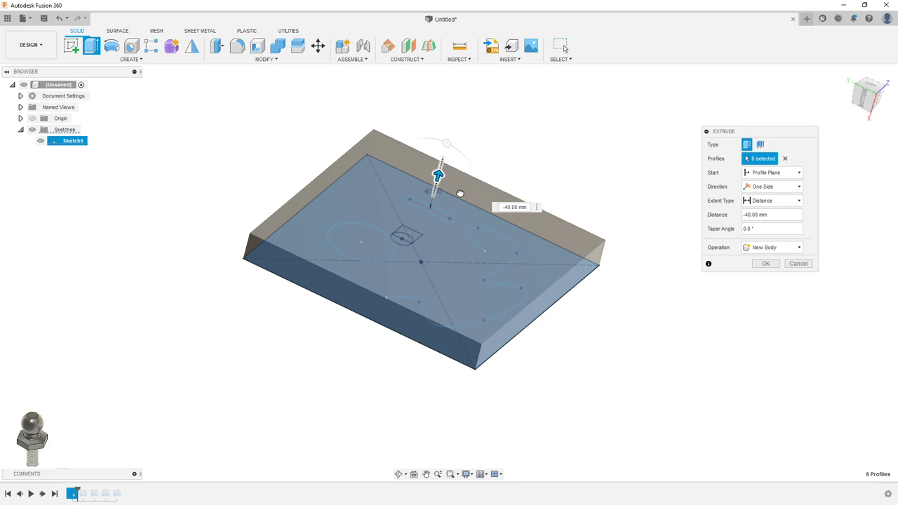
left_click_drag(453, 211, 437, 257)
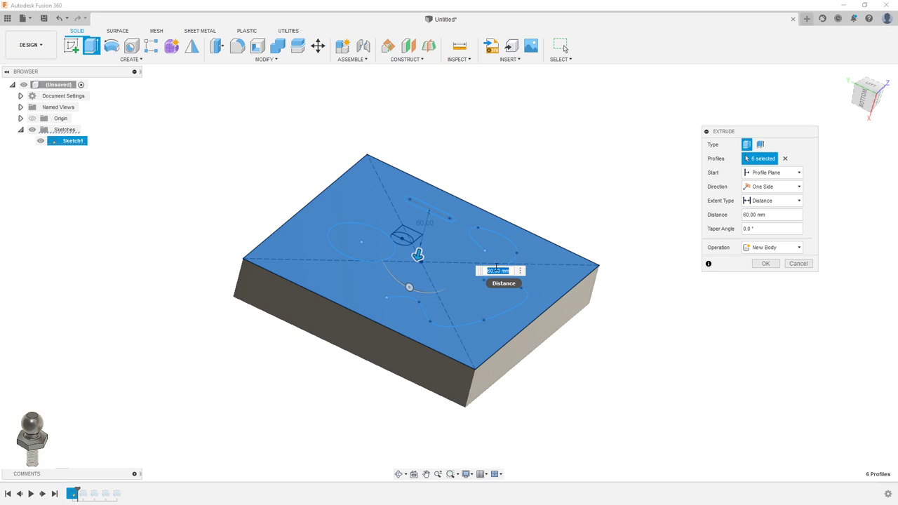
left_click(766, 264)
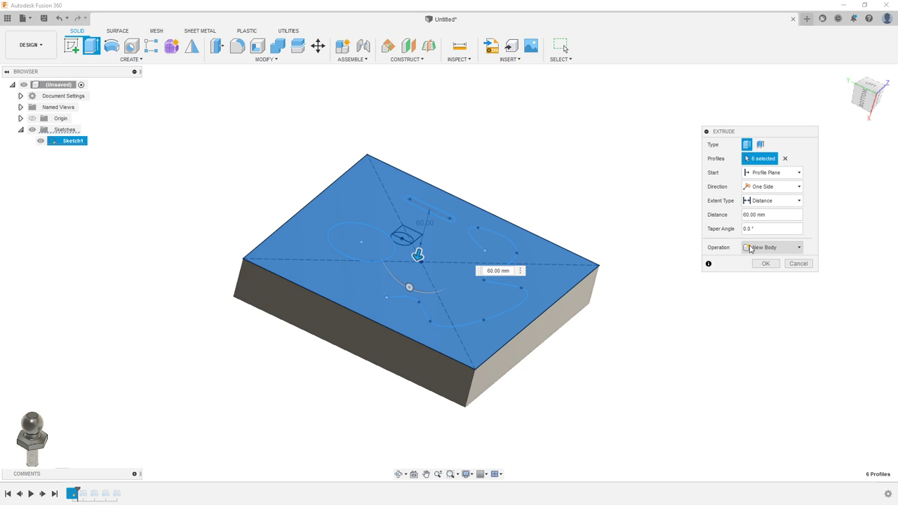
type("10")
middle_click_drag(640, 305, 712, 281, "shift")
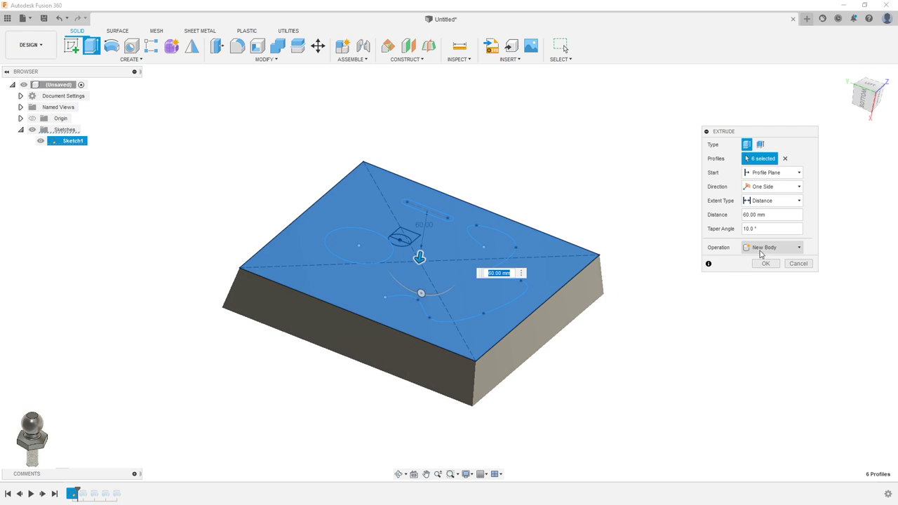
left_click(765, 263)
Select Sketch1 in the browser so its curves show on the block's top
mouse_move(623, 239)
middle_mouse_down("shift")
mouse_move(571, 234)
mouse_move(604, 234)
mouse_move(616, 253)
middle_mouse_up("shift")
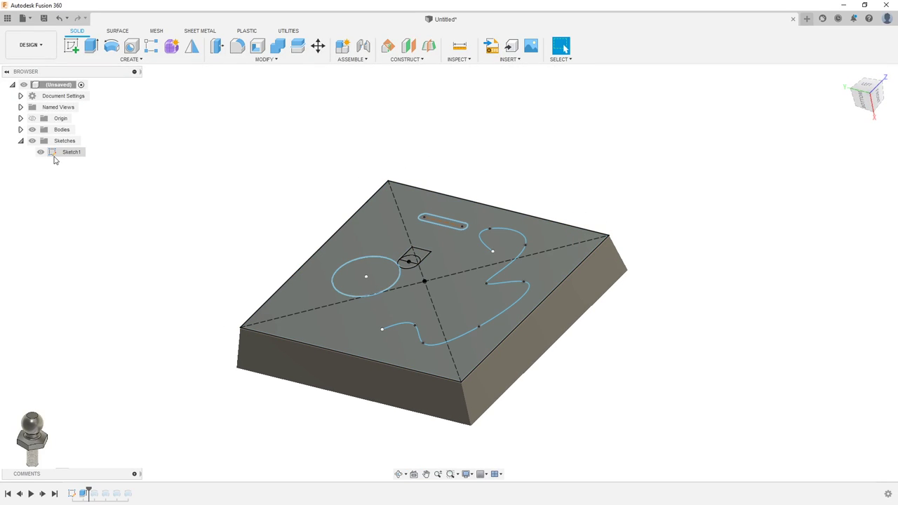
middle_click_drag(311, 220, 323, 193)
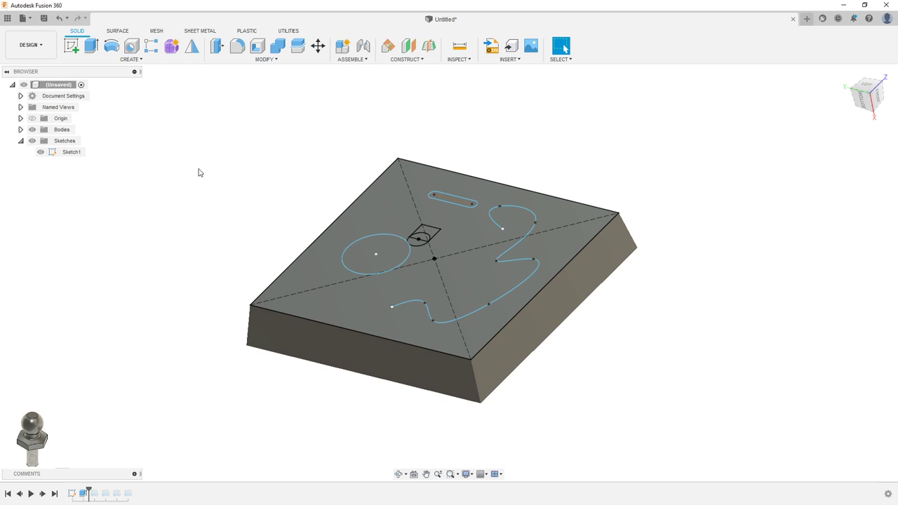
left_click(45, 154)
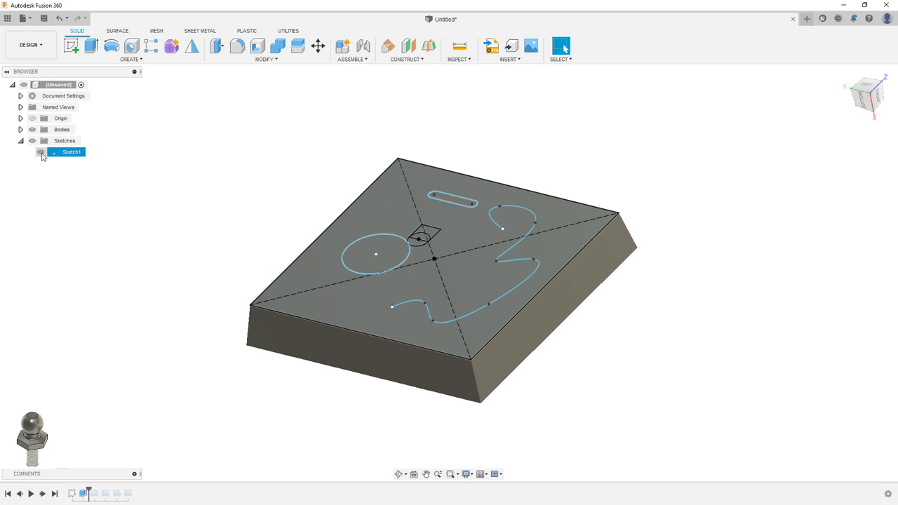
left_click(40, 153)
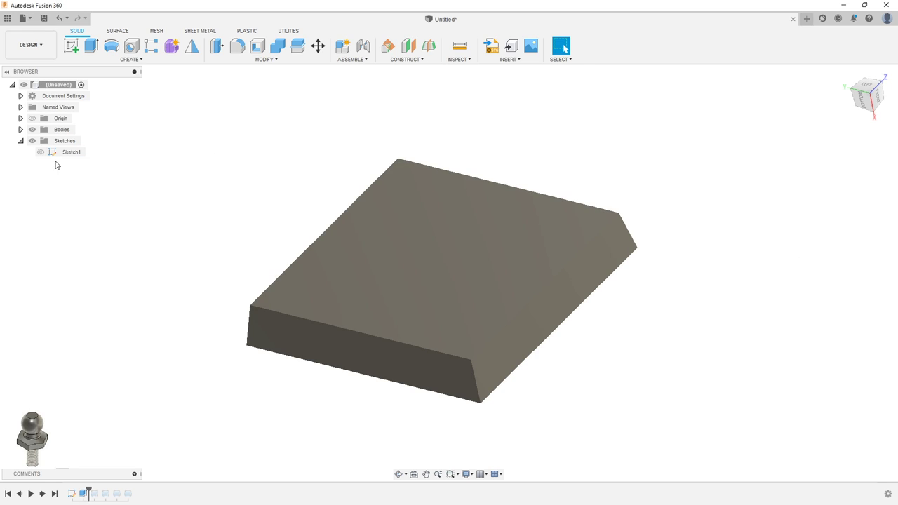
left_click(41, 153)
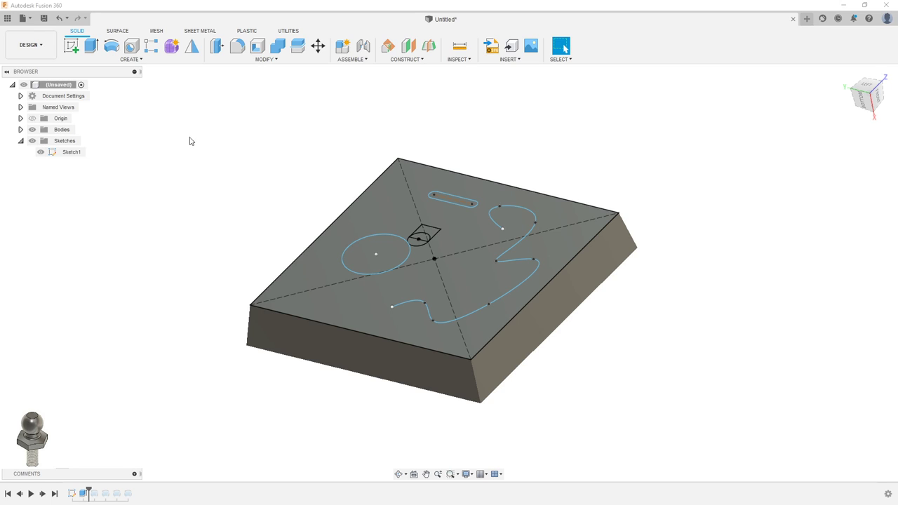
Place a 10 mm hole at one slot end, extending through all and flipped into the block
left_click(133, 47)
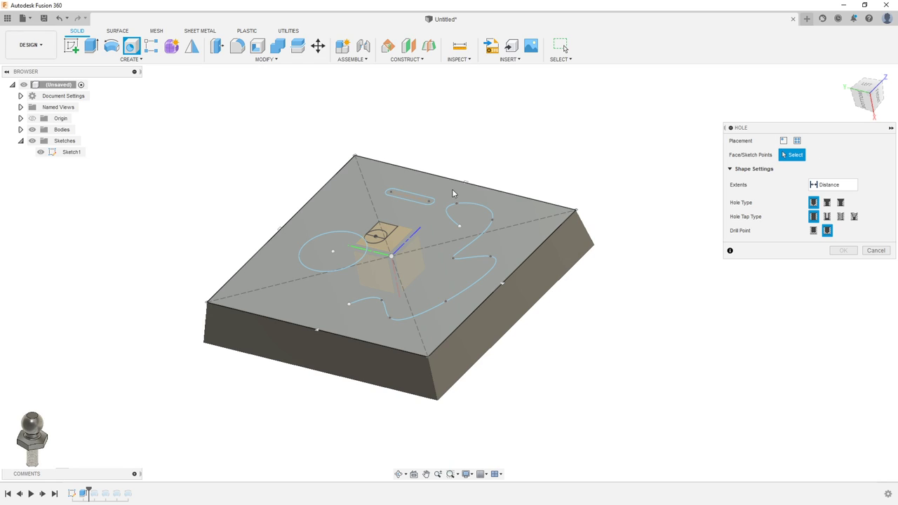
left_click(430, 201)
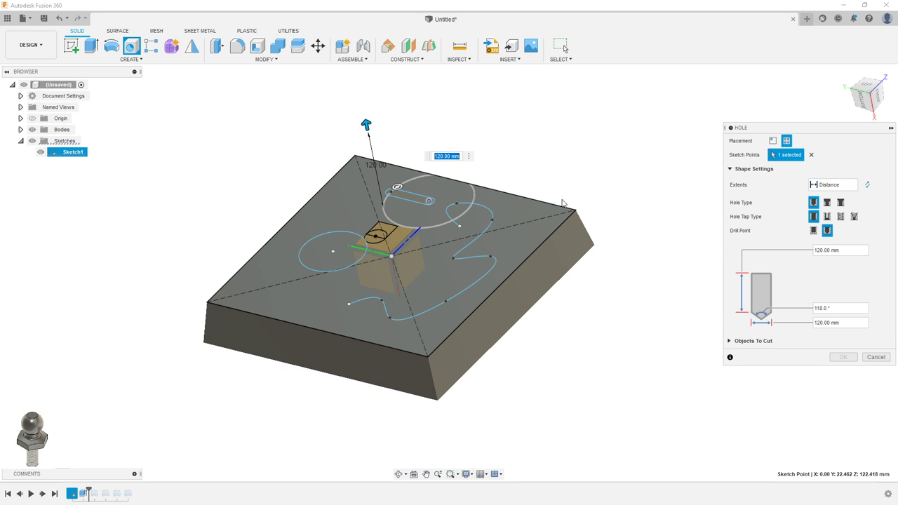
middle_click_drag(562, 203, 438, 158, "shift")
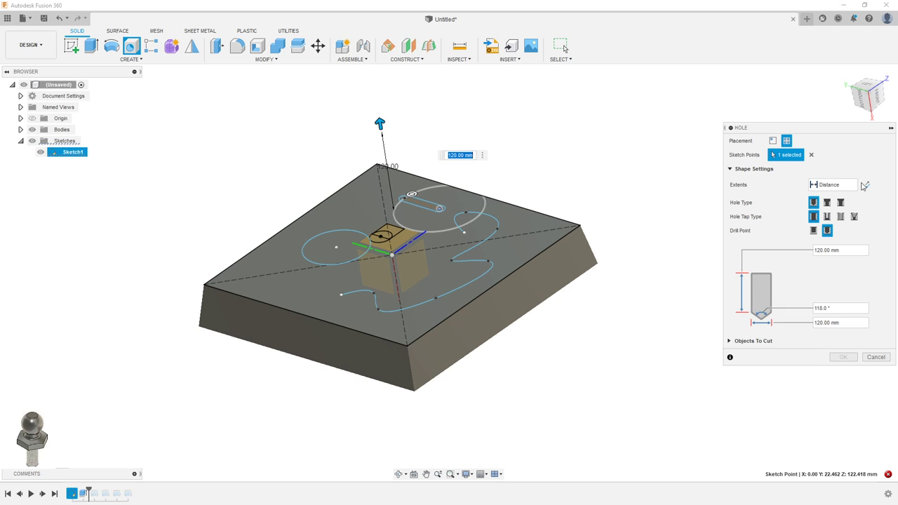
left_click(851, 184)
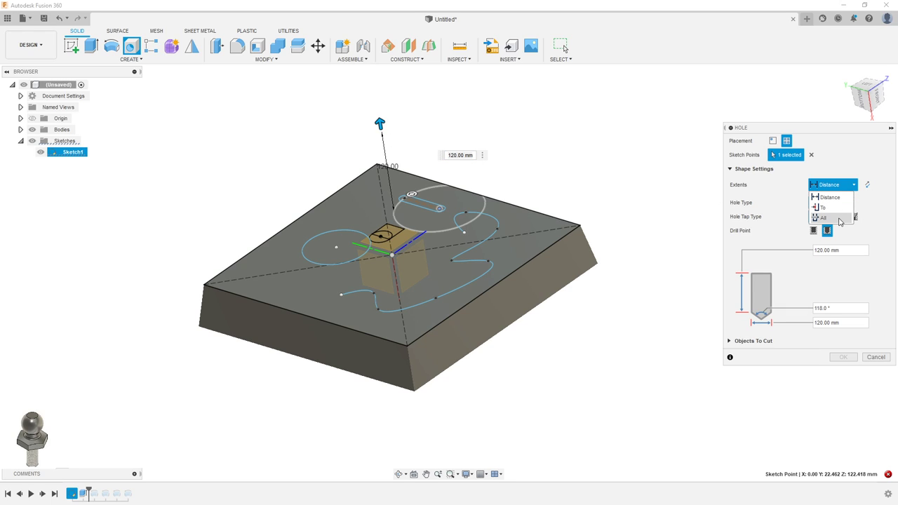
left_click(840, 219)
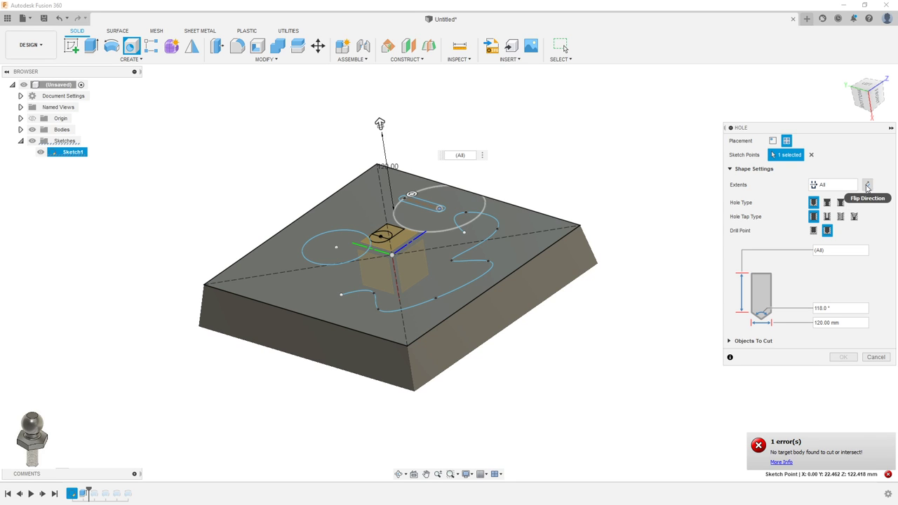
left_click(867, 185)
mouse_move(552, 192)
middle_mouse_down("shift")
mouse_move(564, 178)
mouse_move(609, 242)
mouse_move(581, 218)
middle_mouse_up("shift")
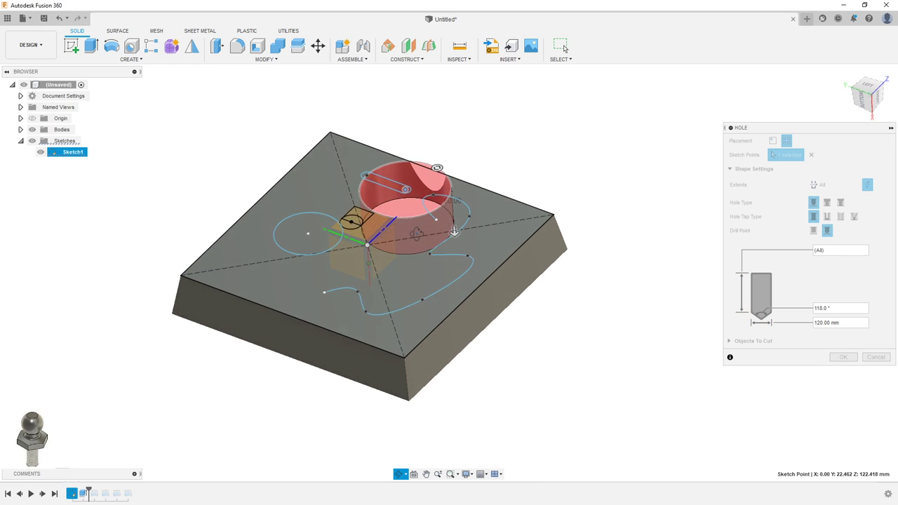
middle_click_drag(417, 221, 435, 204, "shift")
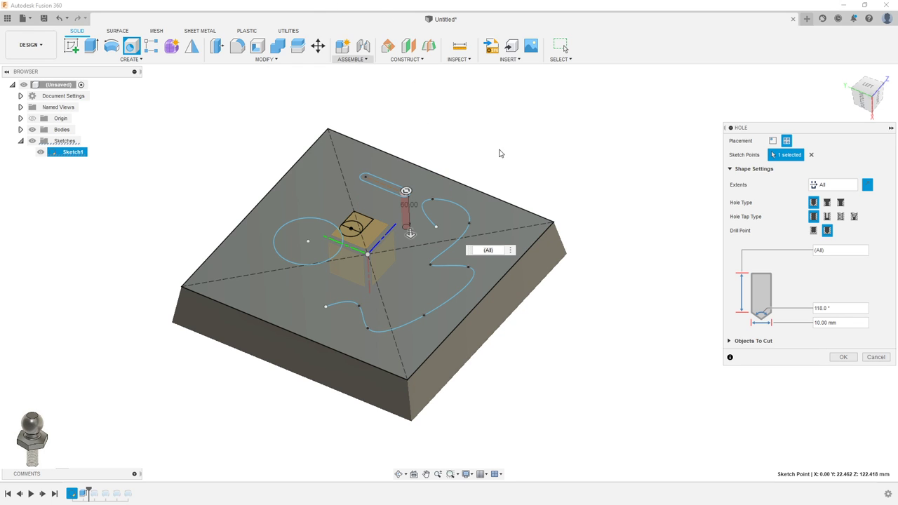
Add hole points at the other slot end, both circle centres and two small-square corners
scroll(529, 180, "up", 2)
middle_click_drag(293, 170, 400, 153)
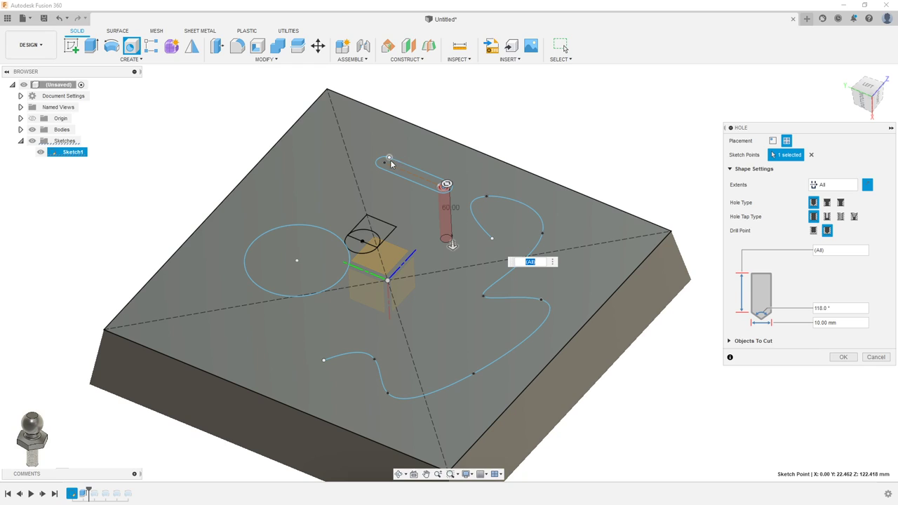
left_click(389, 159)
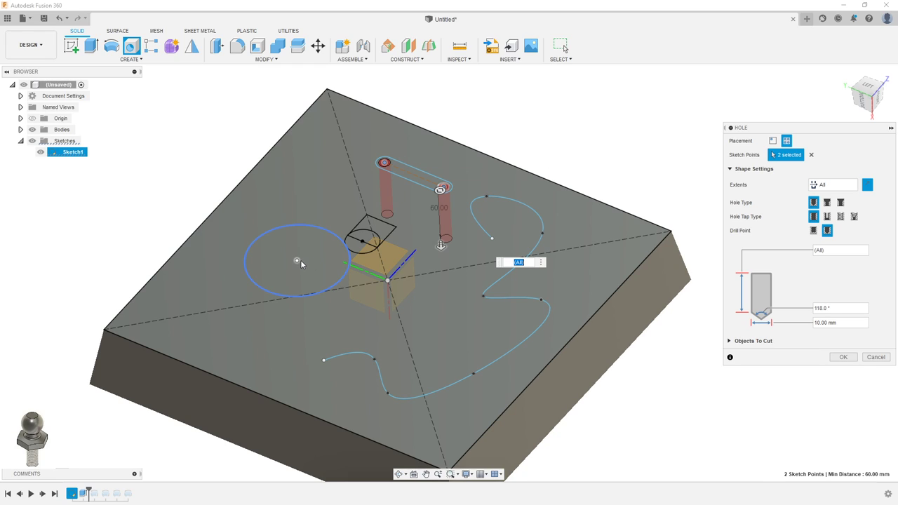
left_click(297, 260)
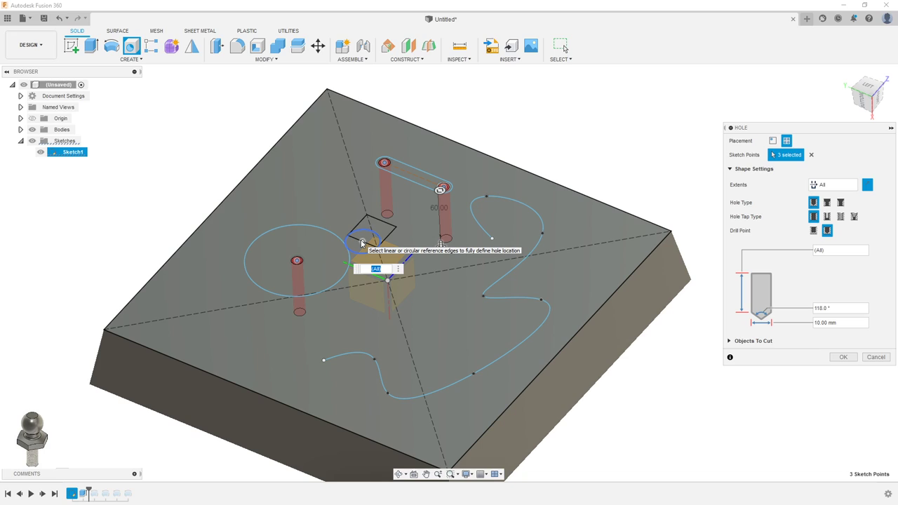
left_click(362, 241)
left_click(366, 215)
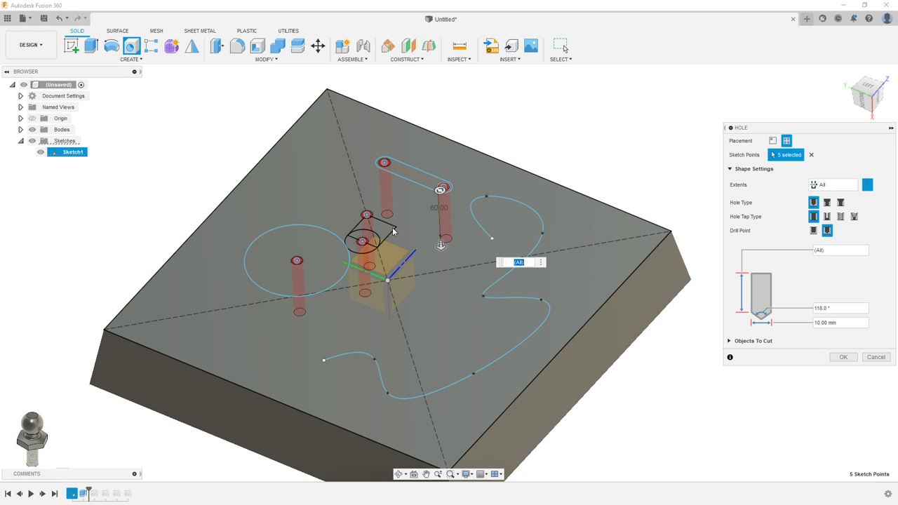
left_click(396, 226)
middle_click_drag(490, 231, 493, 200, "shift")
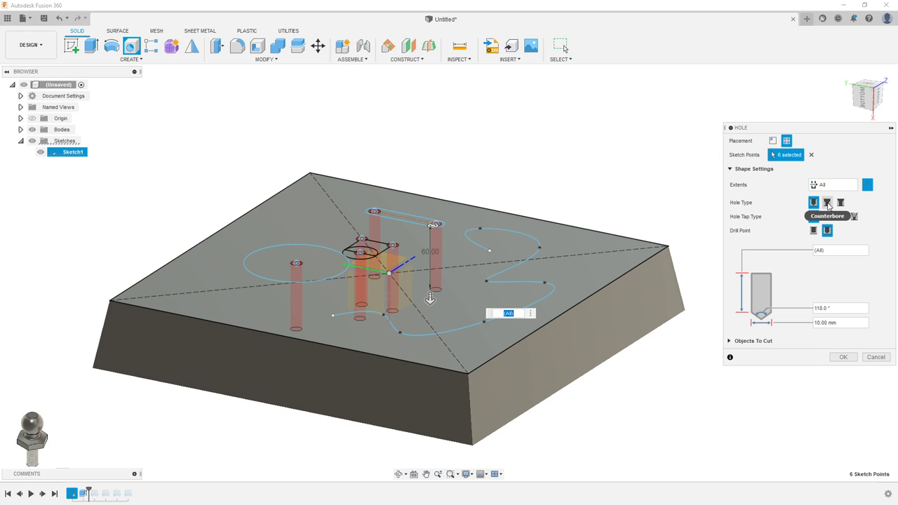
Make the six holes counterbored with a 20 mm diameter, 5 mm deep counterbore
left_click(827, 202)
scroll(471, 206, "up", 2)
scroll(476, 235, "up", 5)
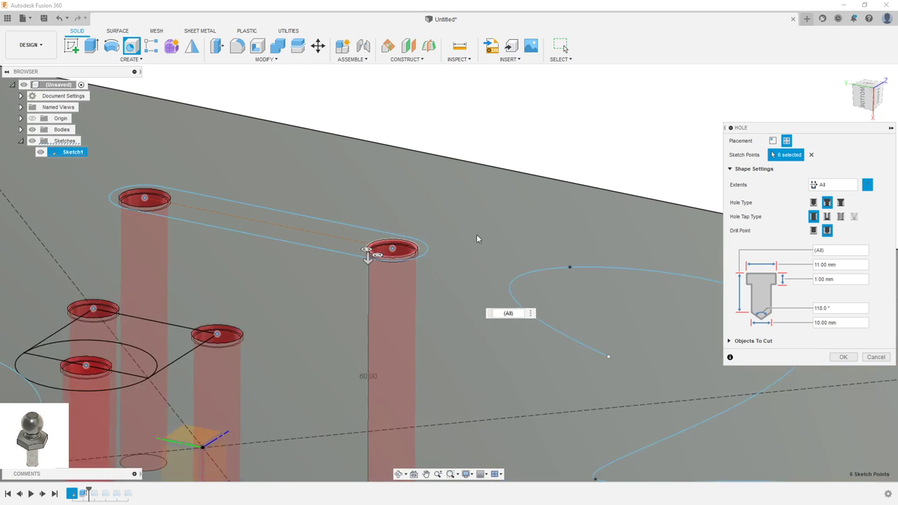
scroll(476, 238, "up", 3)
middle_click_drag(457, 245, 620, 187)
scroll(566, 220, "up", 2)
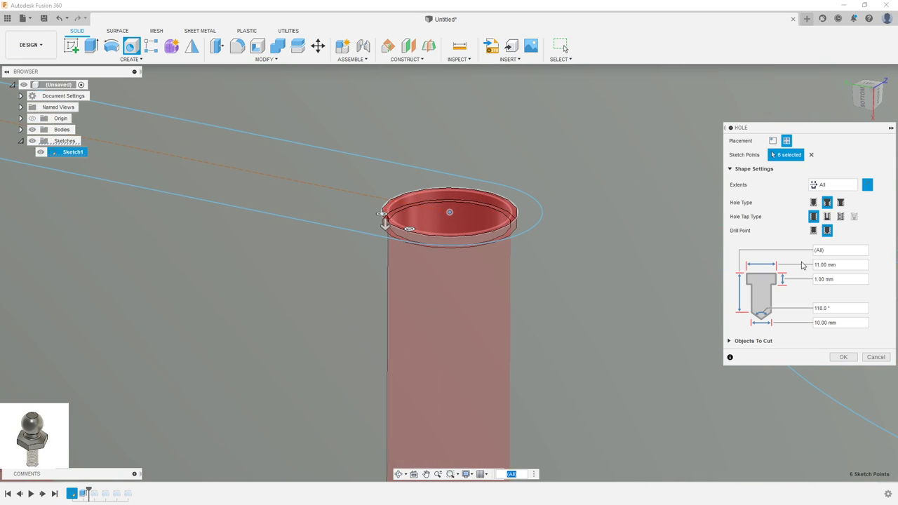
scroll(508, 259, "down", 2)
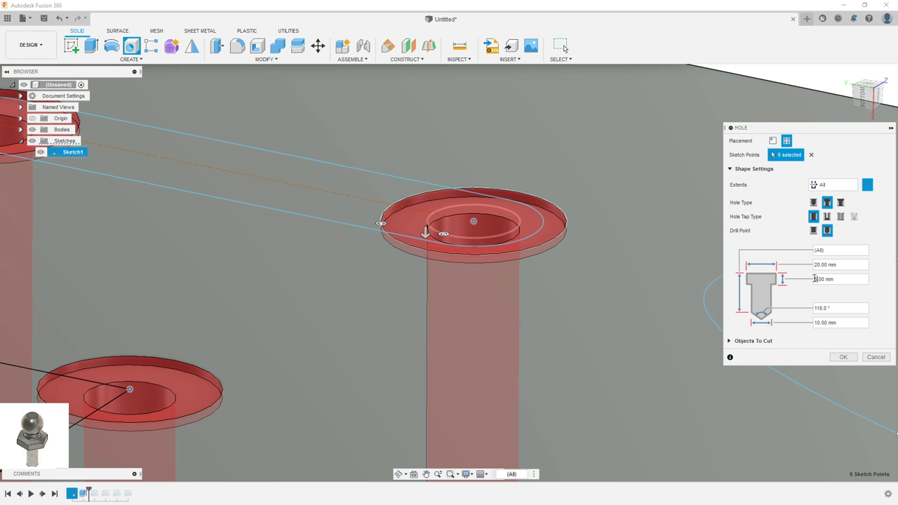
mouse_move(727, 344)
middle_mouse_down("shift")
mouse_move(681, 349)
mouse_move(653, 319)
mouse_move(650, 270)
mouse_move(670, 284)
middle_mouse_up("shift")
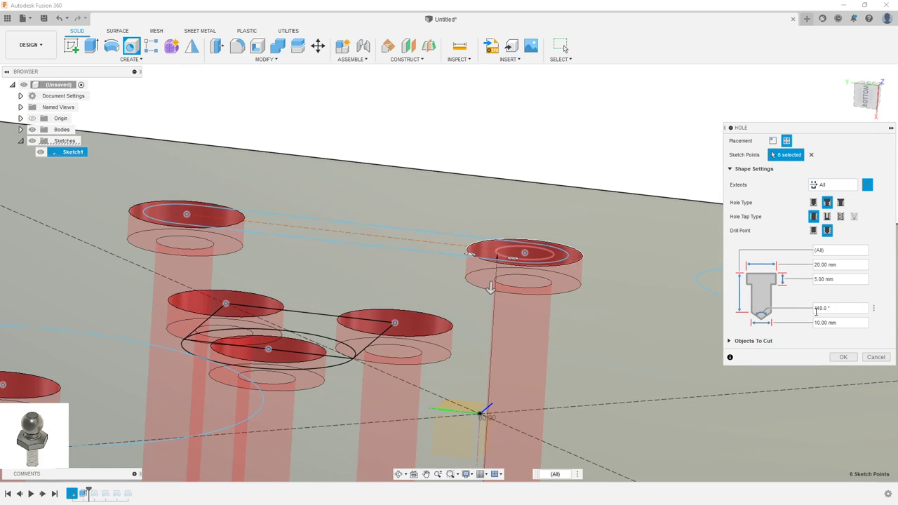
scroll(642, 327, "down", 2)
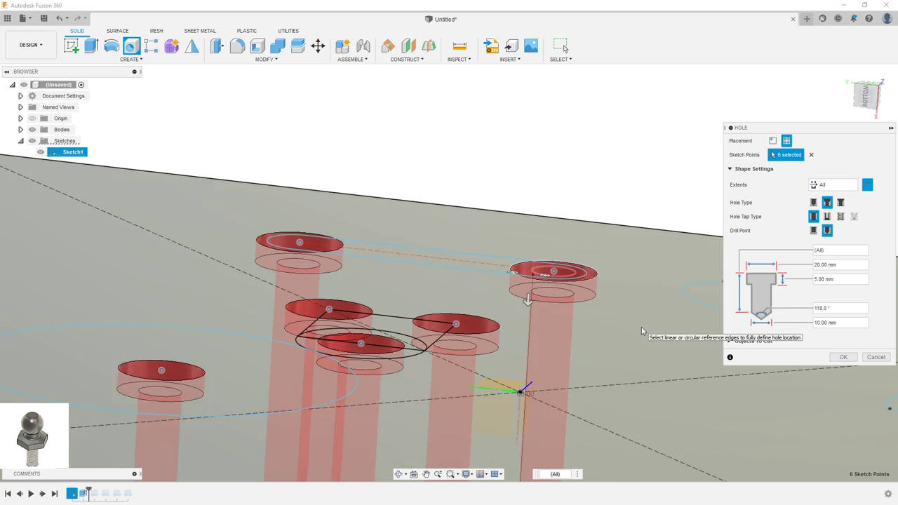
scroll(632, 287, "down", 2)
middle_click_drag(632, 287, 652, 281, "shift")
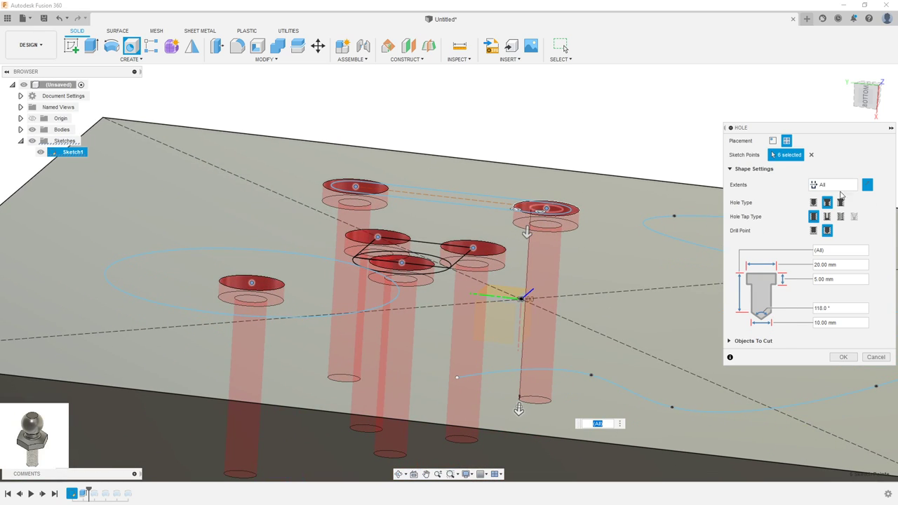
mouse_move(534, 302)
middle_mouse_down("shift")
mouse_move(540, 275)
mouse_move(515, 328)
middle_mouse_up("shift")
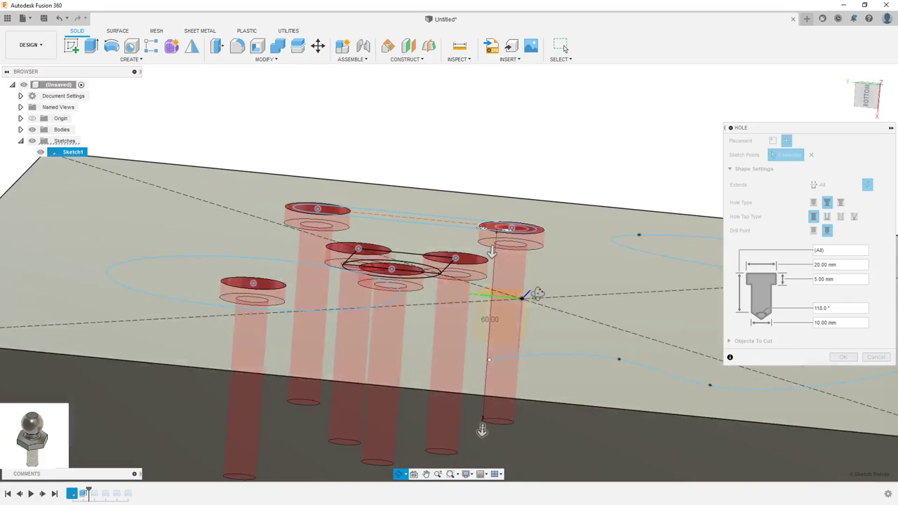
scroll(515, 328, "down", 2)
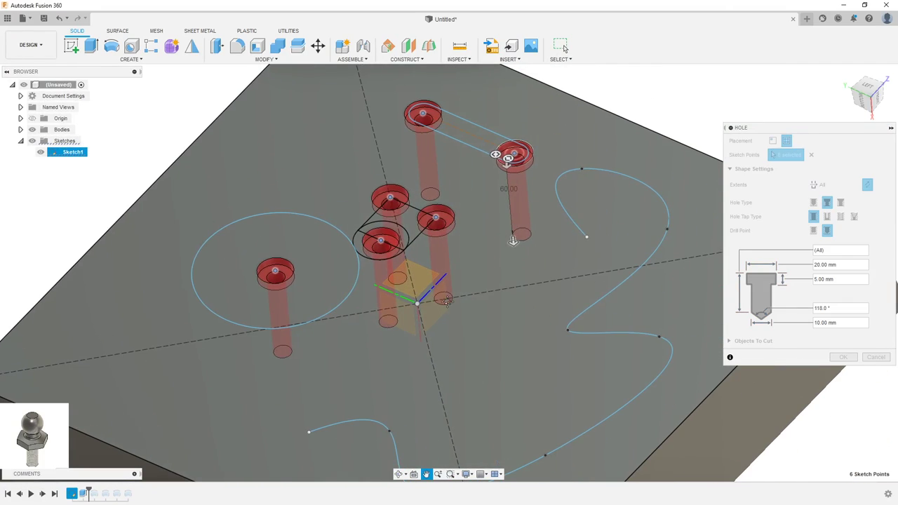
Drop four hole points, keeping the two near the circles, and commit the counterbored holes
left_click(821, 280)
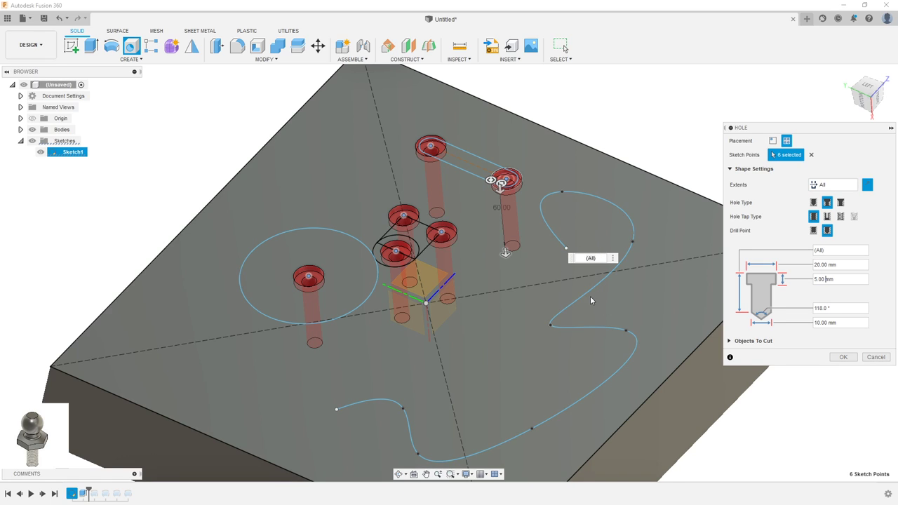
middle_click_drag(590, 300, 529, 280)
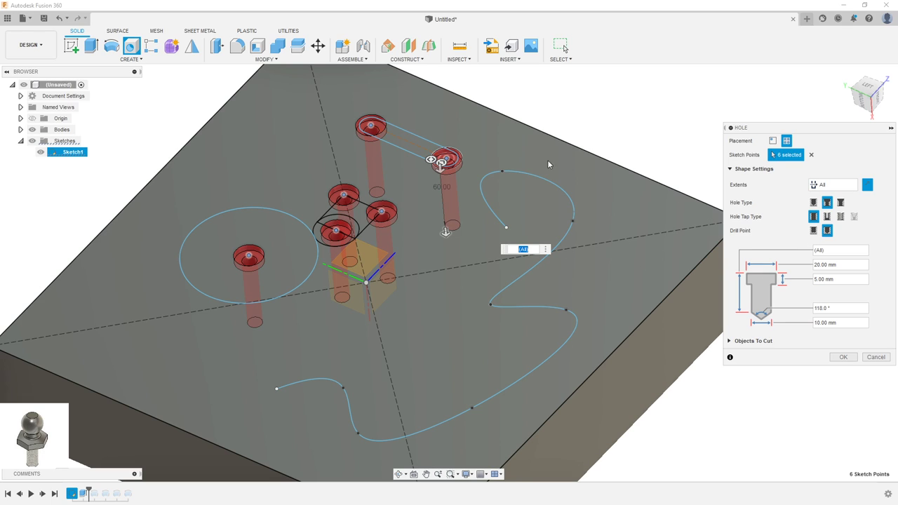
middle_click_drag(660, 159, 662, 186)
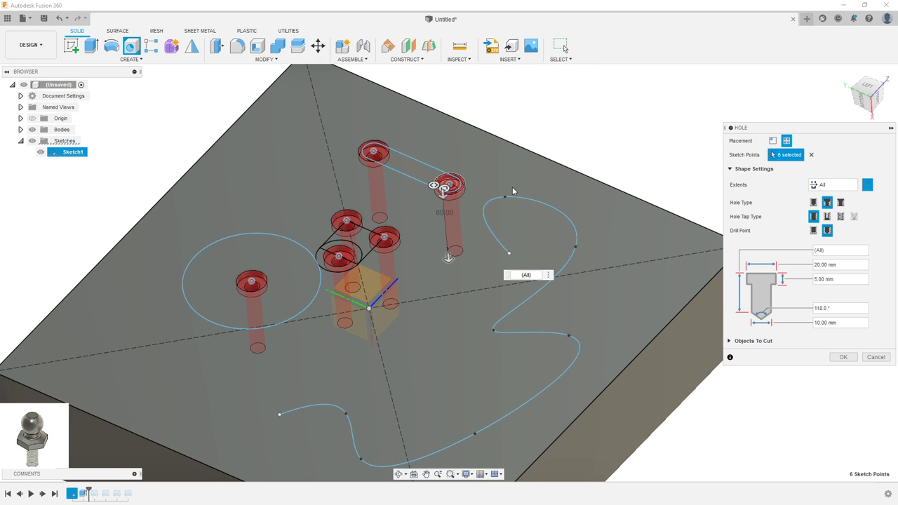
left_click(441, 186)
left_click(374, 151)
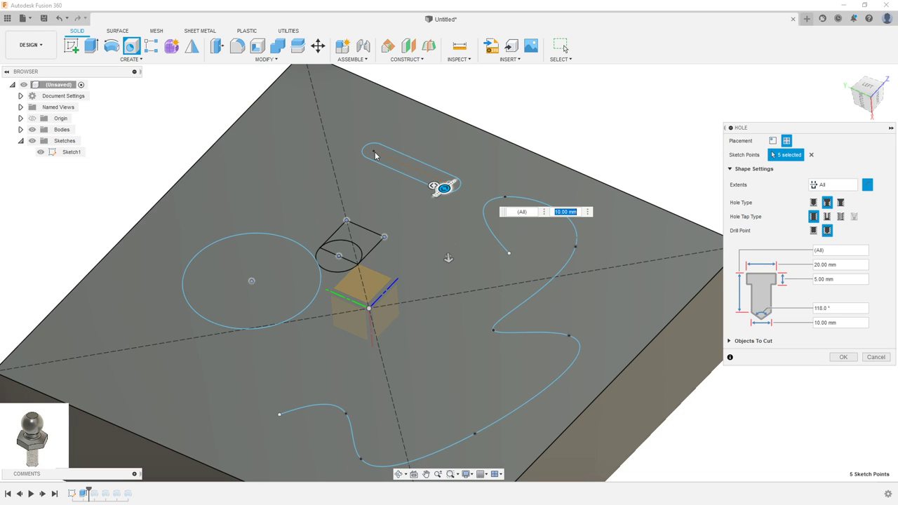
left_click(450, 186)
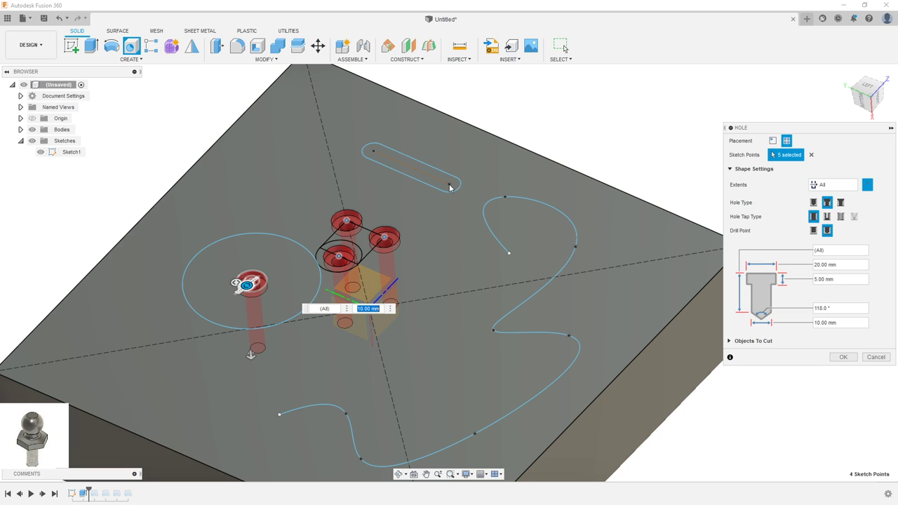
left_click(386, 238)
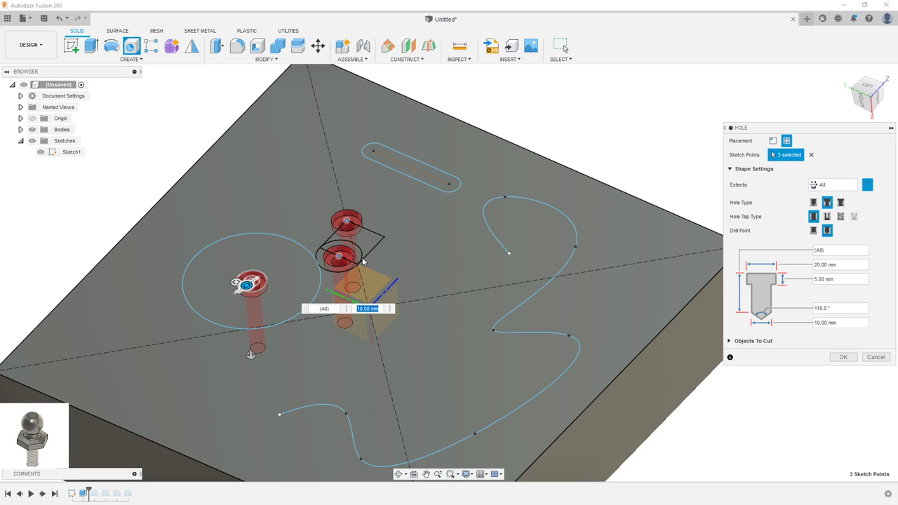
left_click(340, 257)
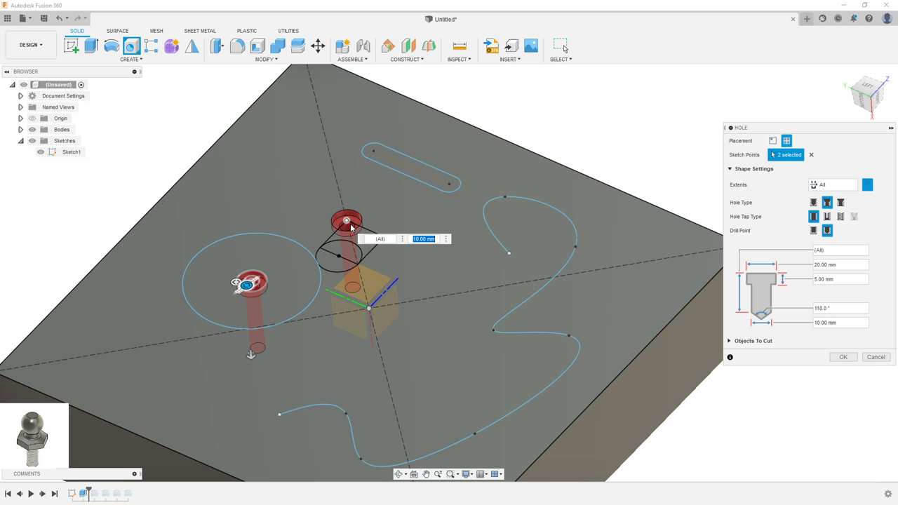
middle_click_drag(397, 267, 428, 261, "shift")
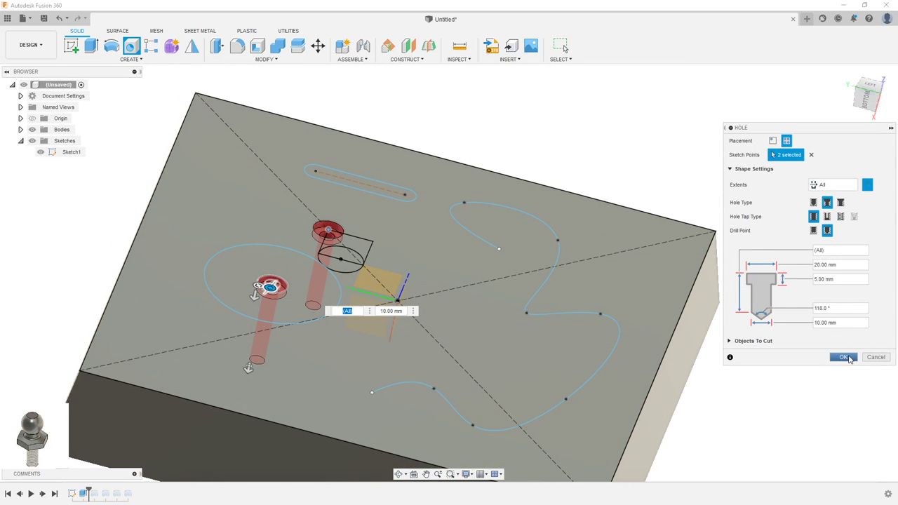
left_click(844, 358)
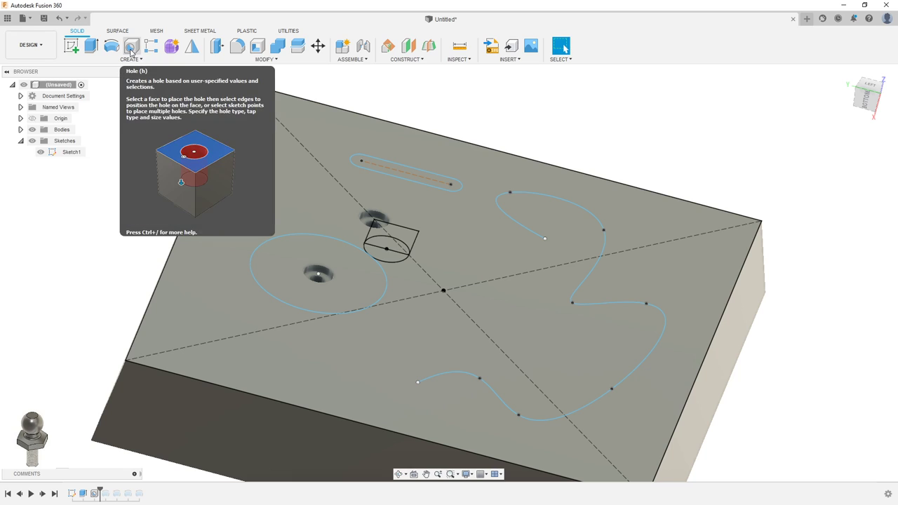
Add countersunk holes at both slot ends with a 15 mm countersink diameter
left_click(131, 47)
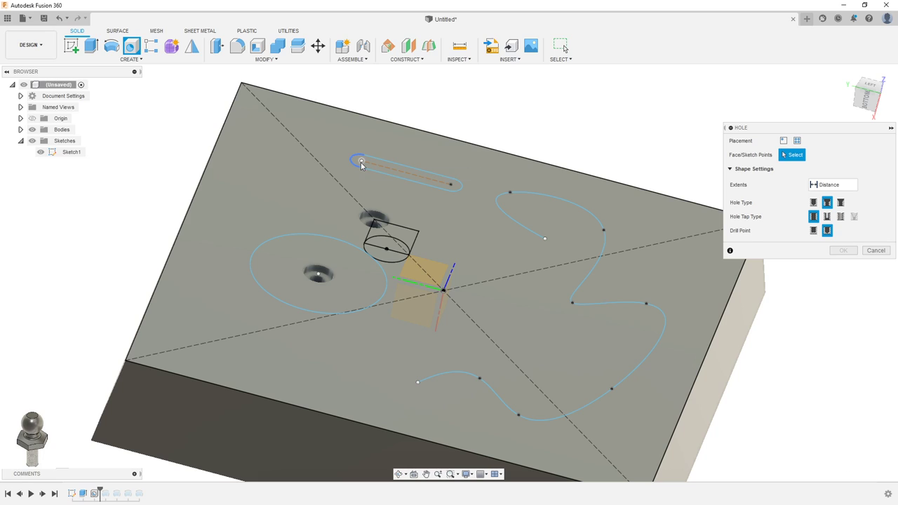
left_click(361, 163)
left_click(452, 186)
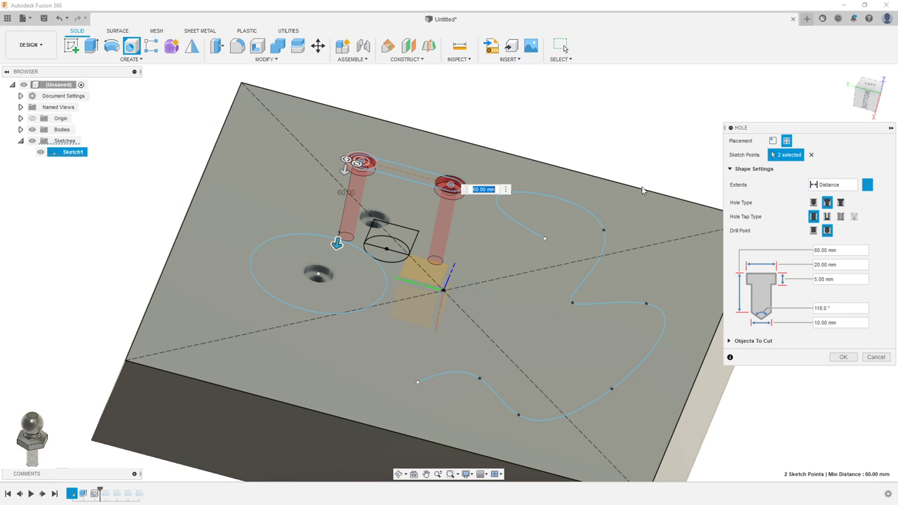
left_click(841, 203)
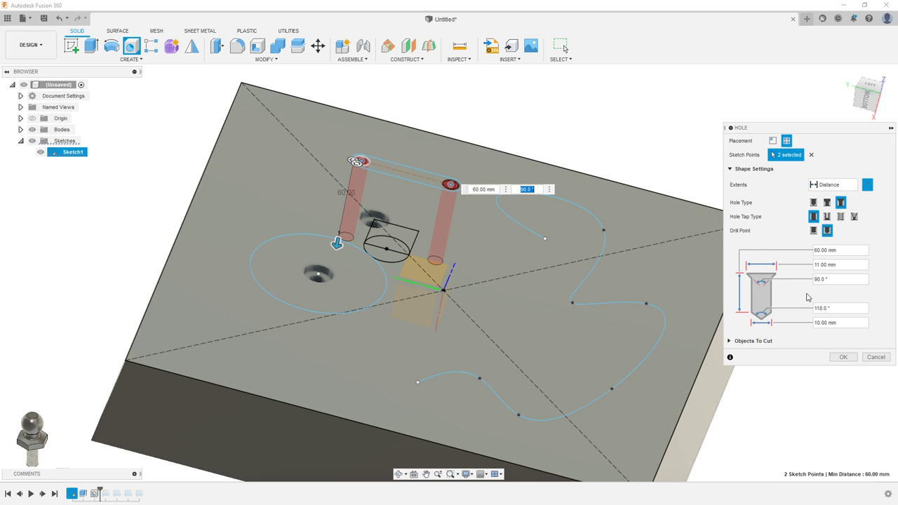
double_click(816, 265)
type("15")
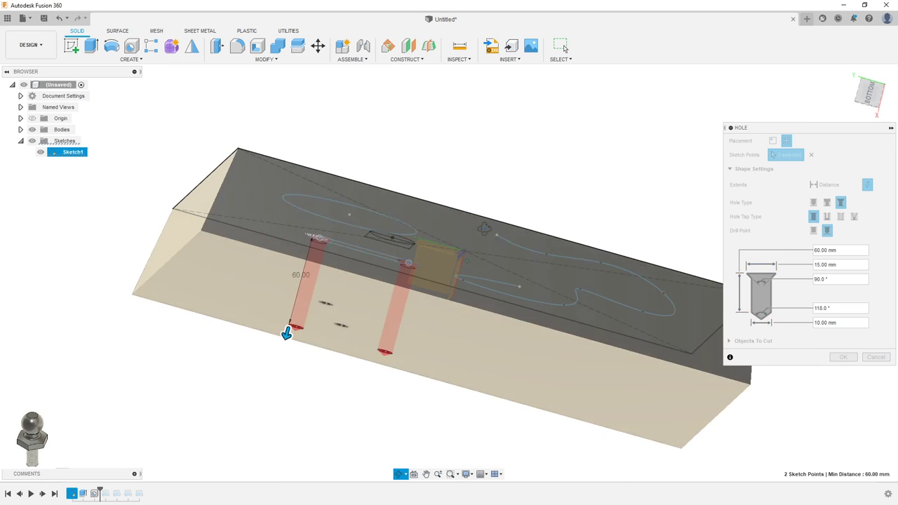
middle_click_drag(470, 266, 849, 90, "shift")
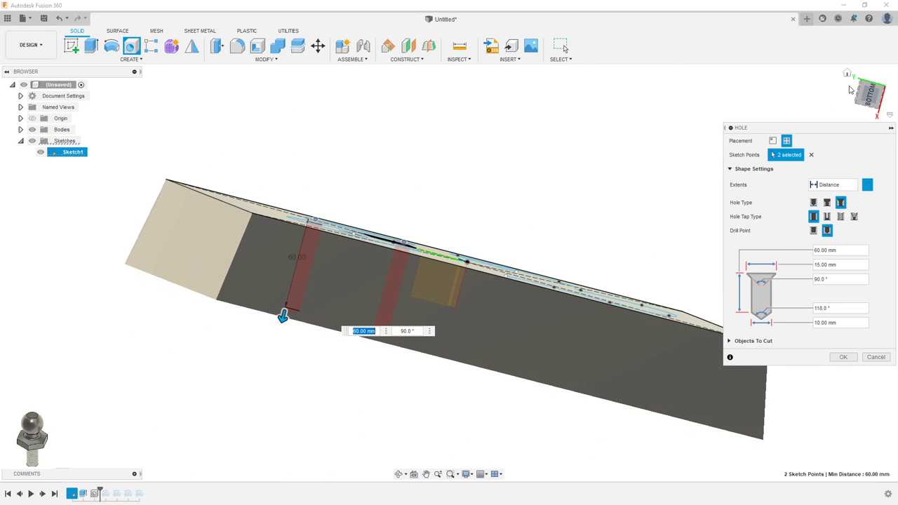
Switch the slot-end countersunk holes to Clearance tap type
left_click(868, 95)
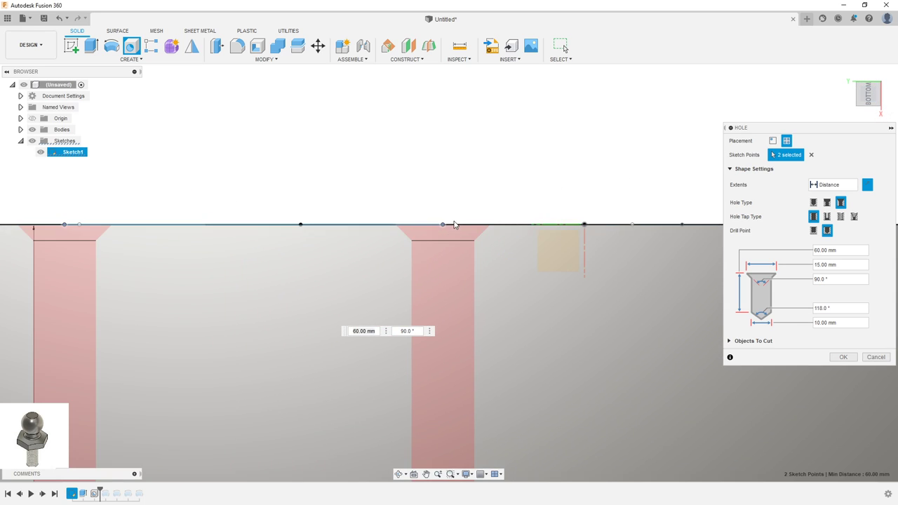
scroll(456, 223, "up", 3)
scroll(439, 170, "up", 1)
scroll(459, 195, "down", 2)
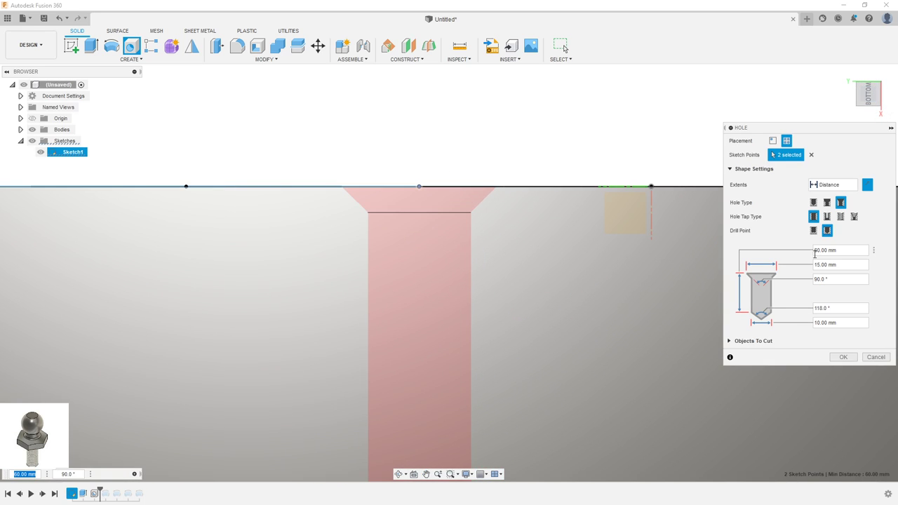
scroll(775, 66, "down", 2)
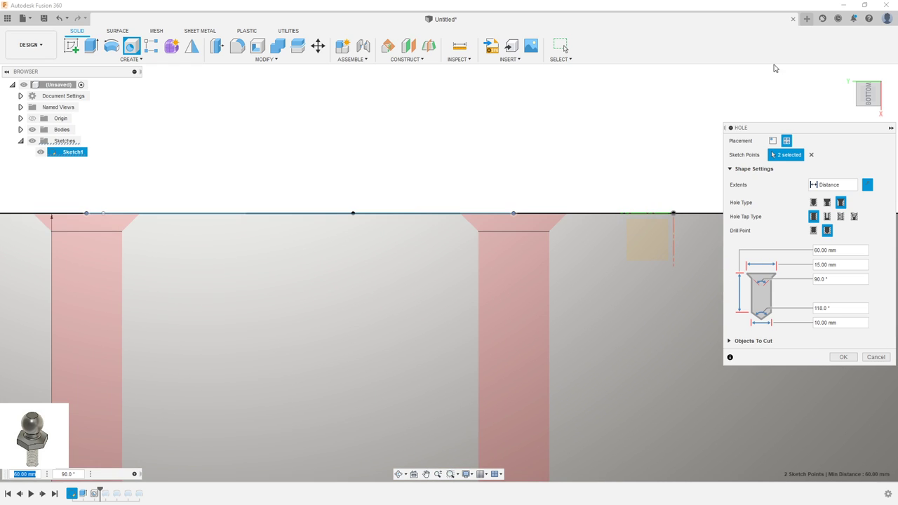
scroll(647, 148, "down", 2)
scroll(646, 144, "down", 1)
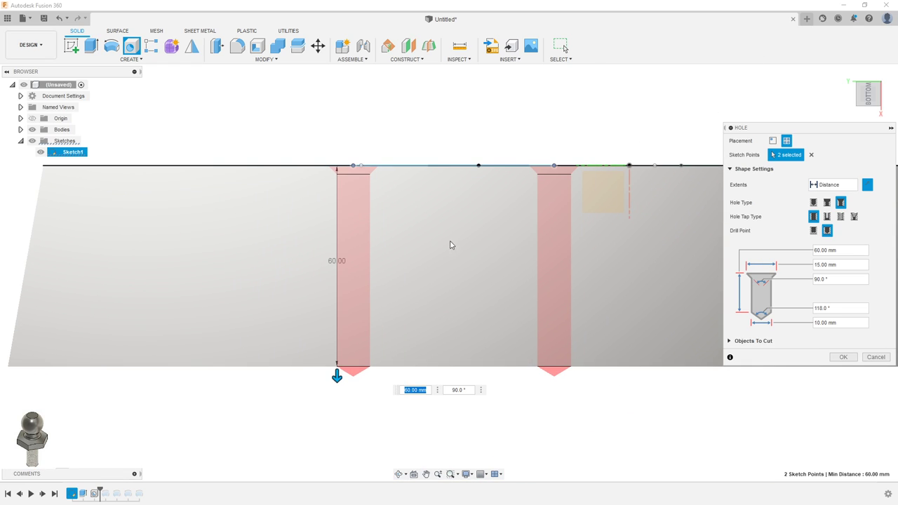
left_click(828, 218)
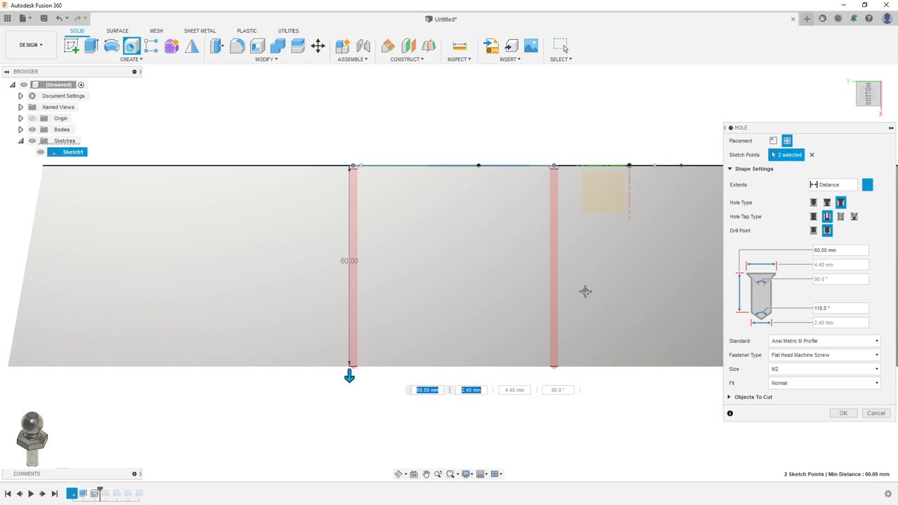
Size the clearance for an M10 Flat Head Machine Screw, Ansi Metric M Profile
middle_click_drag(602, 301, 558, 288)
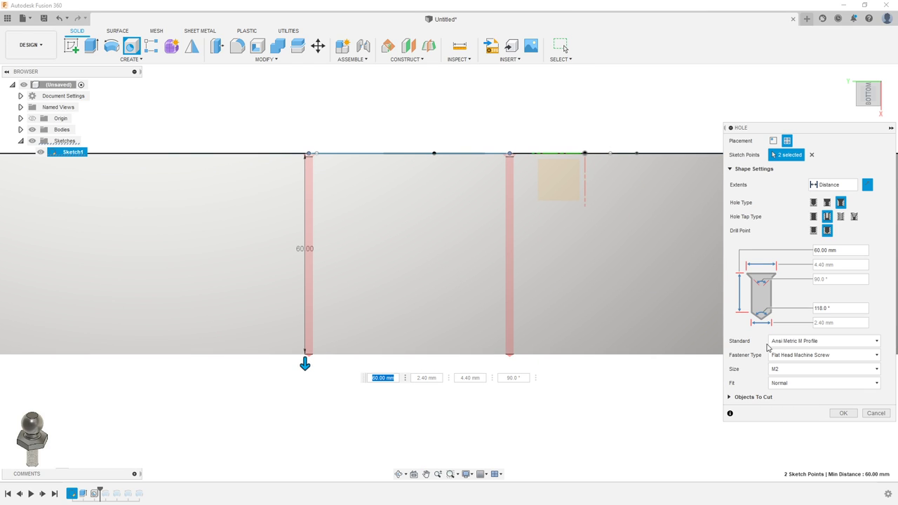
left_click(848, 356)
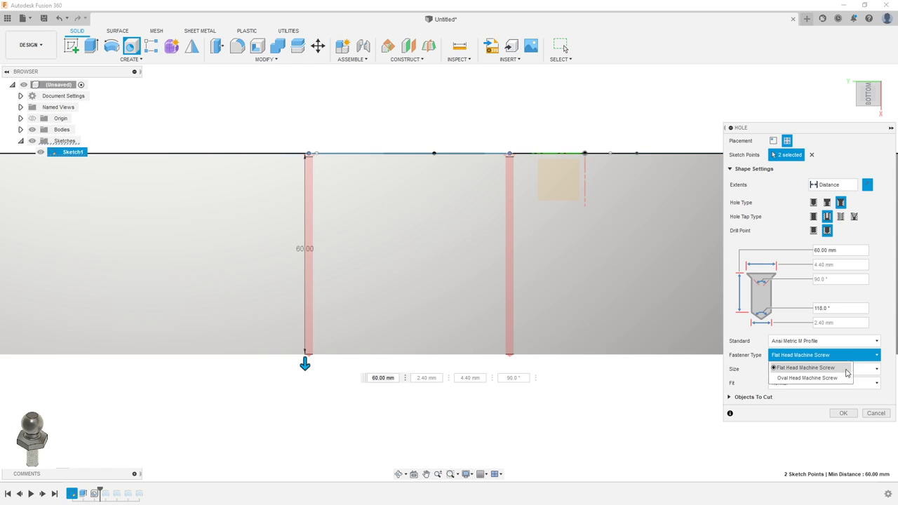
left_click(886, 329)
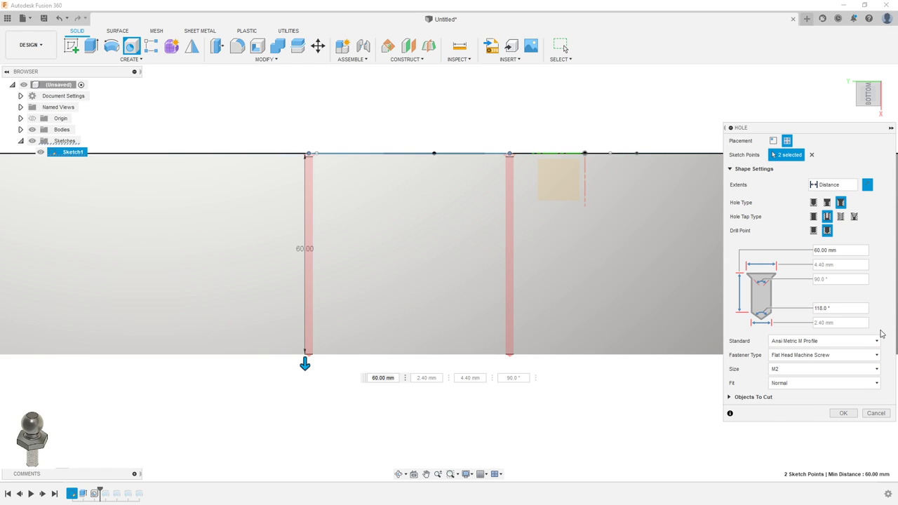
left_click(876, 342)
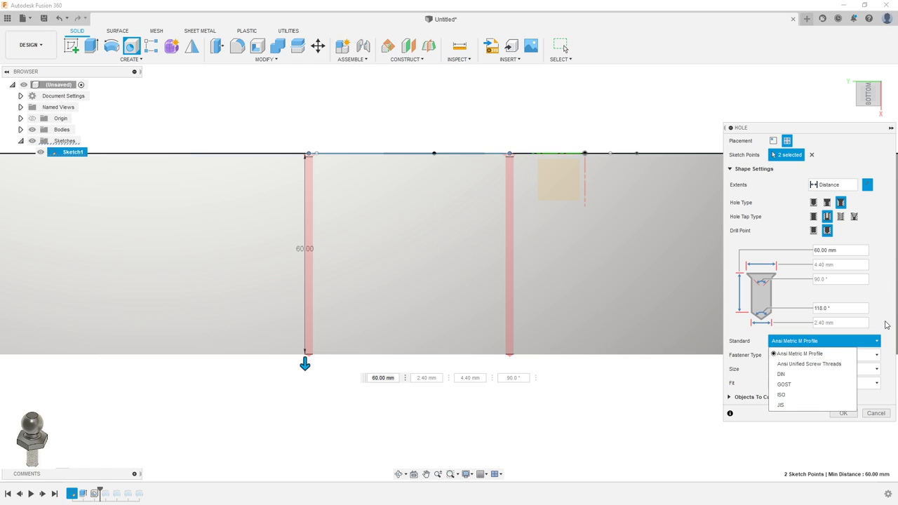
left_click(876, 323)
left_click(862, 372)
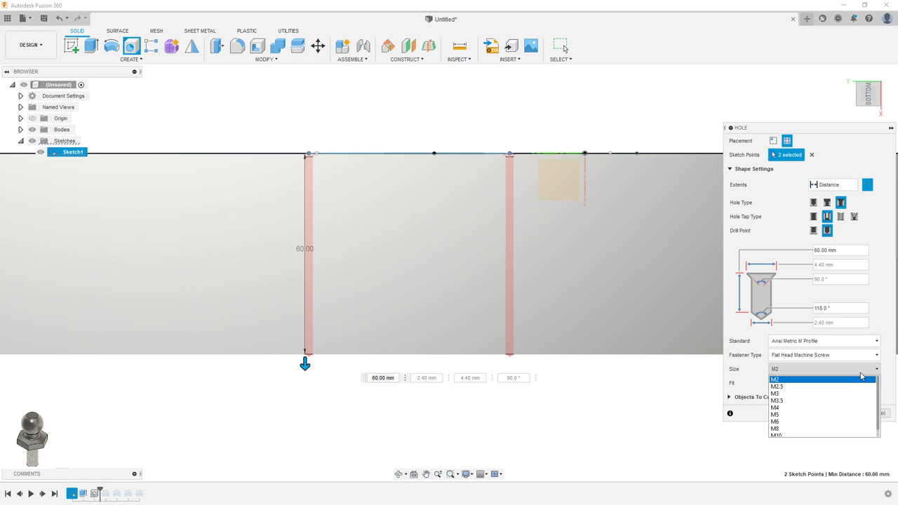
scroll(855, 405, "down", 1)
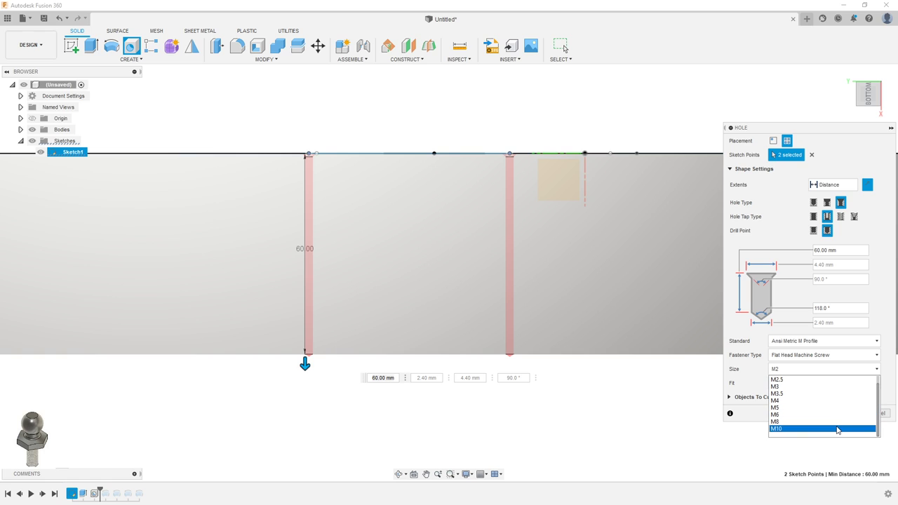
left_click(836, 428)
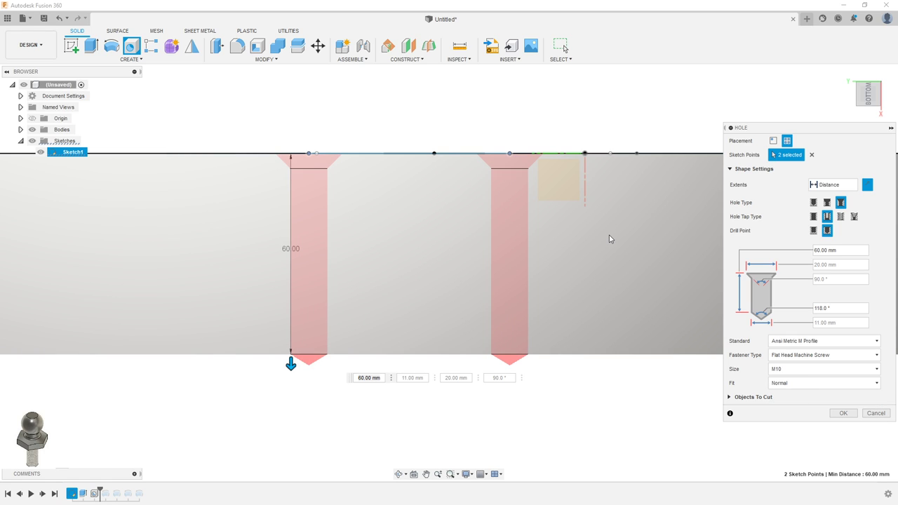
mouse_move(609, 239)
middle_mouse_down("shift")
mouse_move(613, 226)
mouse_move(432, 457)
middle_mouse_up("shift")
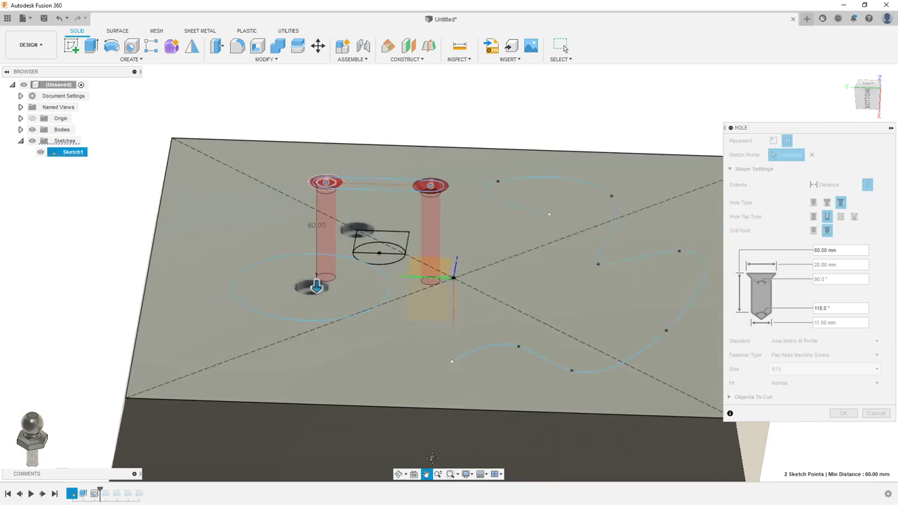
Zoom in on the block to view the slot-end hole previews
scroll(486, 203, "up", 3)
scroll(493, 251, "up", 1)
scroll(493, 240, "up", 1)
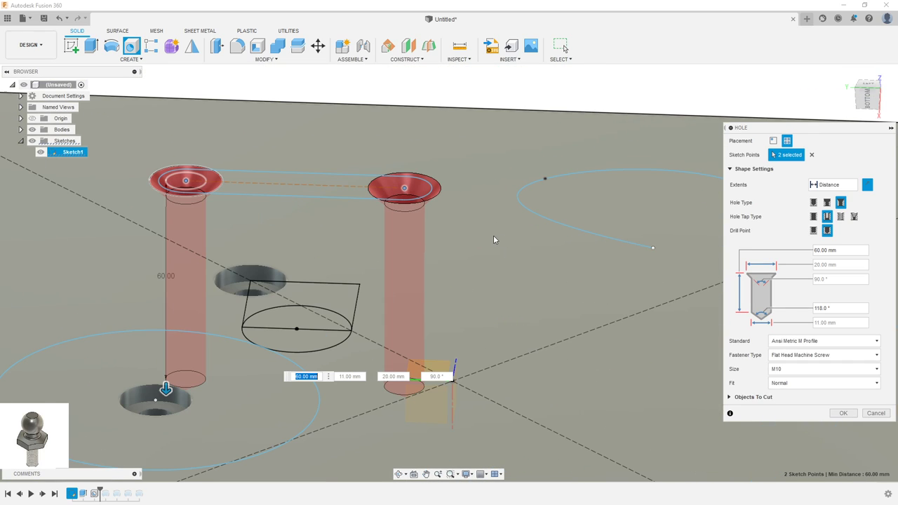
scroll(493, 238, "down", 1)
scroll(501, 225, "down", 2)
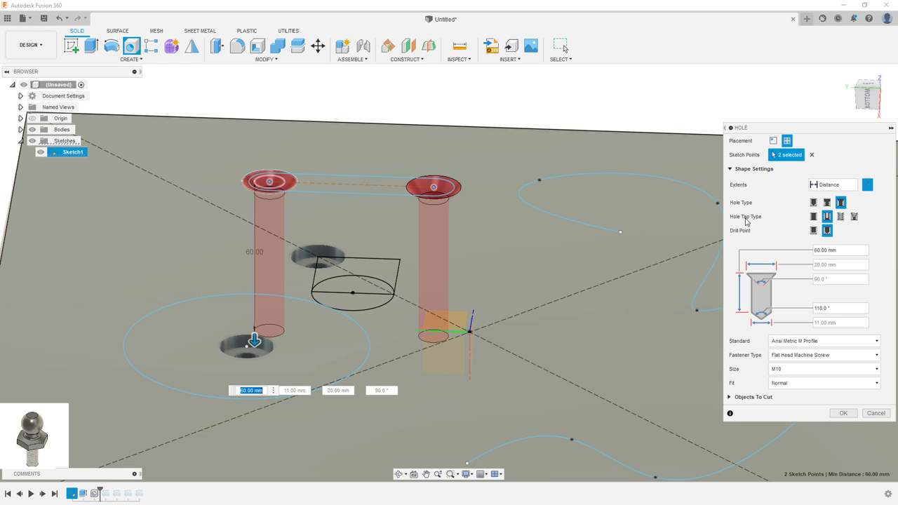
Make the slot-end countersunk holes tapped and zoom in to inspect them from the side
left_click(842, 218)
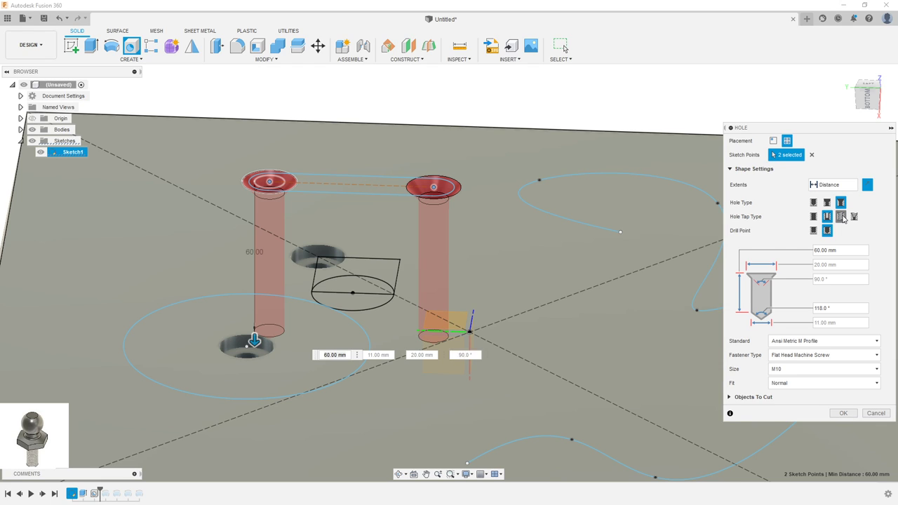
middle_click_drag(511, 284, 514, 318, "shift")
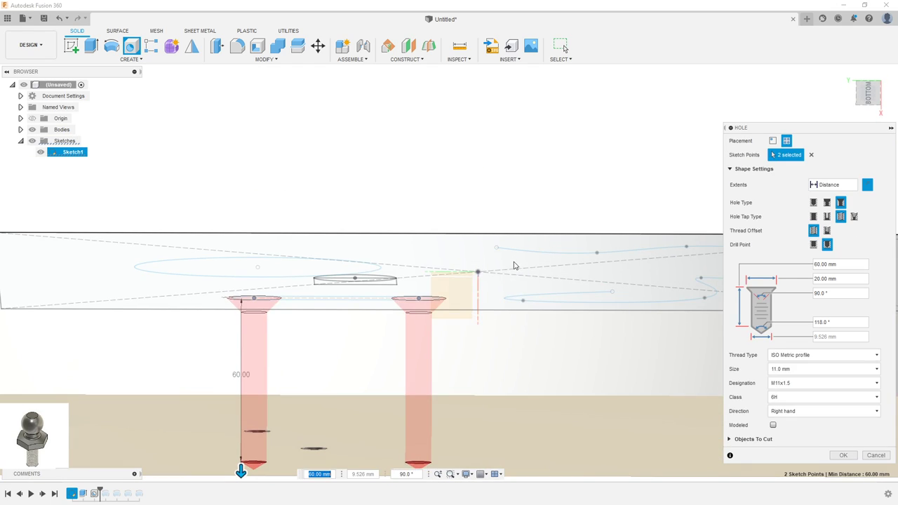
scroll(515, 302, "up", 2)
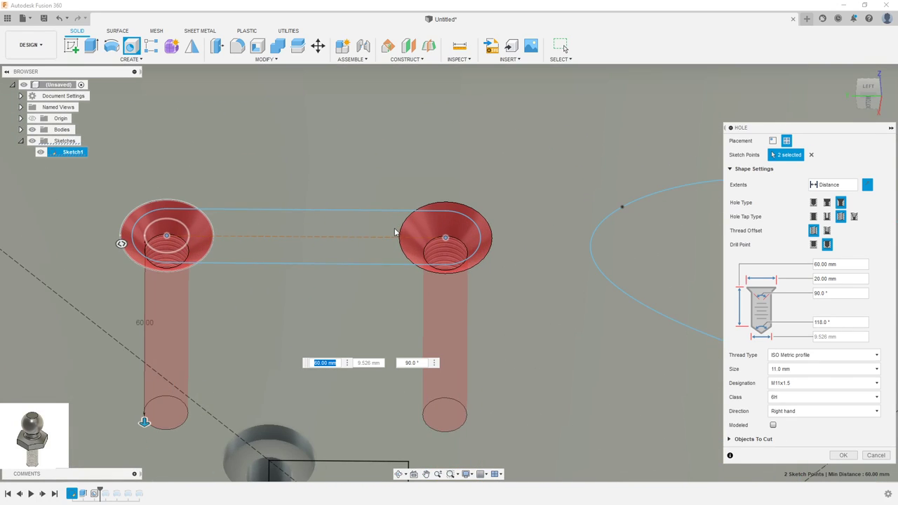
scroll(515, 279, "up", 2)
scroll(503, 281, "up", 2)
scroll(512, 263, "up", 2)
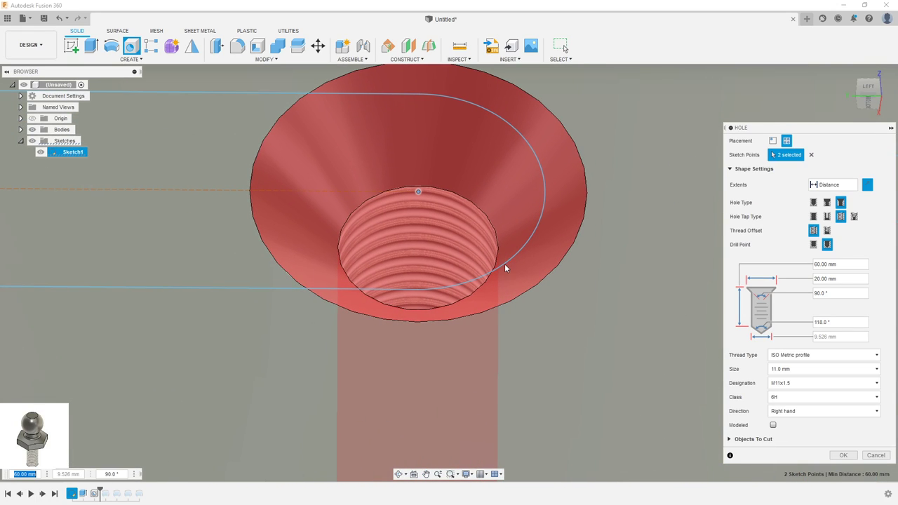
Preview M11x1 and M11x0.5 designations, return to M11x1.5, and list the thread types
left_click(824, 383)
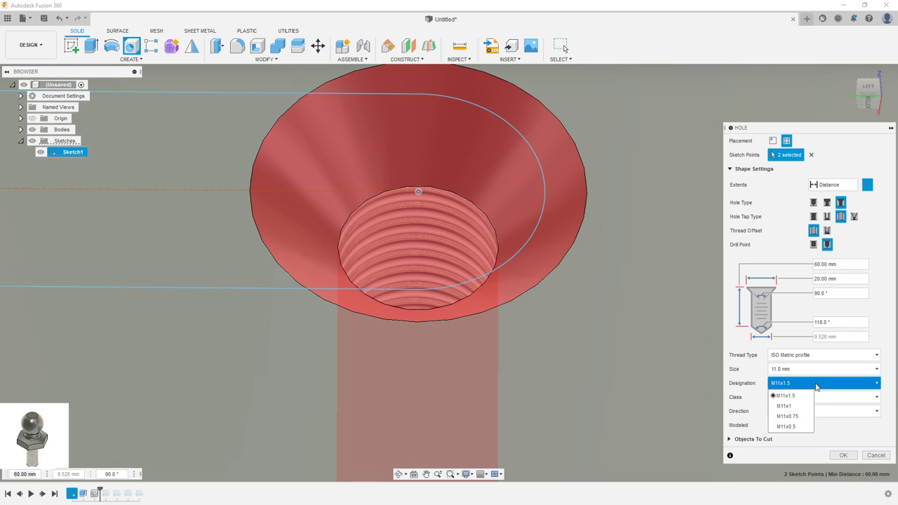
left_click(803, 407)
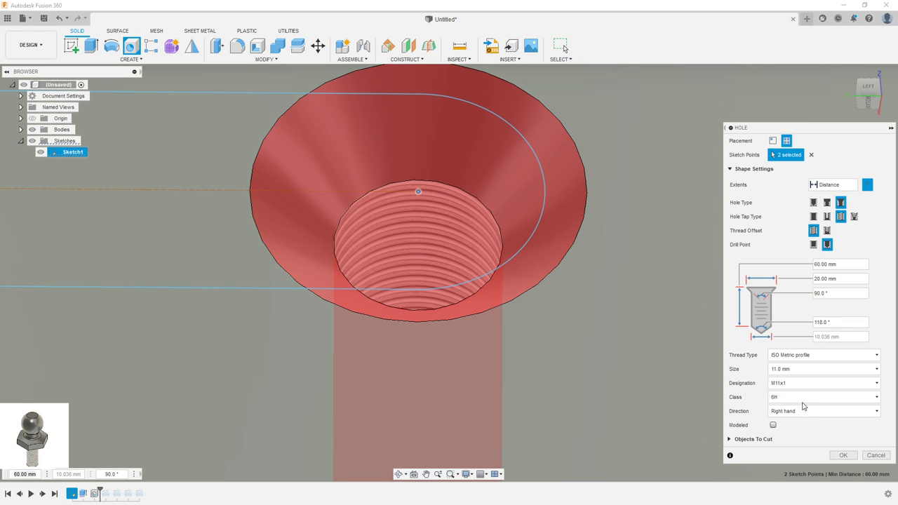
left_click(804, 384)
left_click(803, 427)
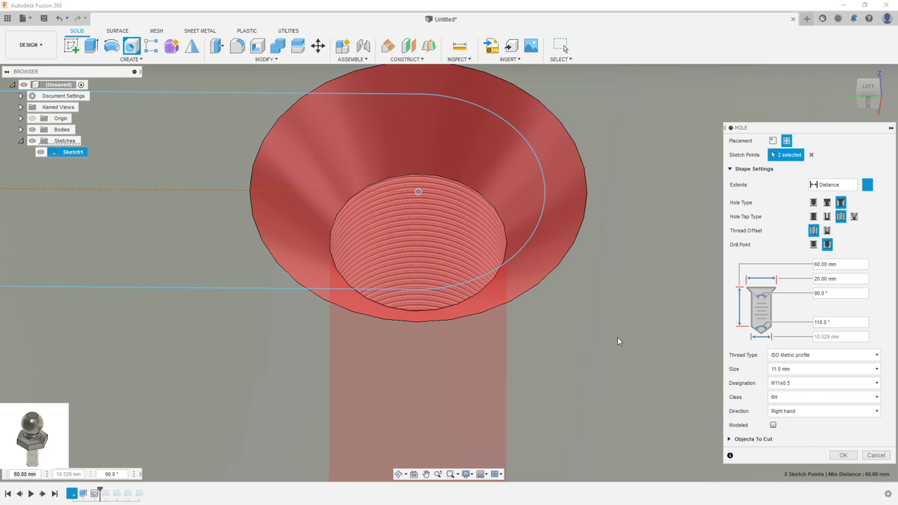
left_click(785, 384)
left_click(788, 398)
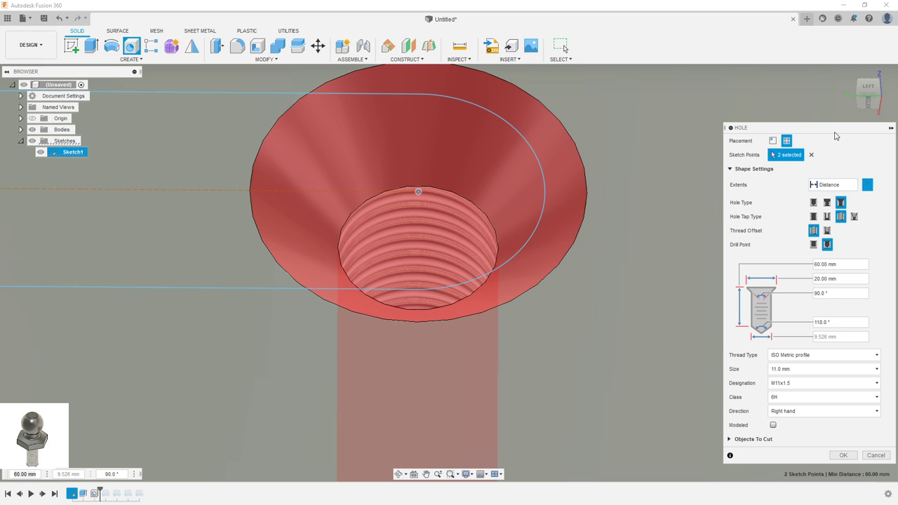
left_click_drag(835, 135, 754, 76)
left_click(751, 299)
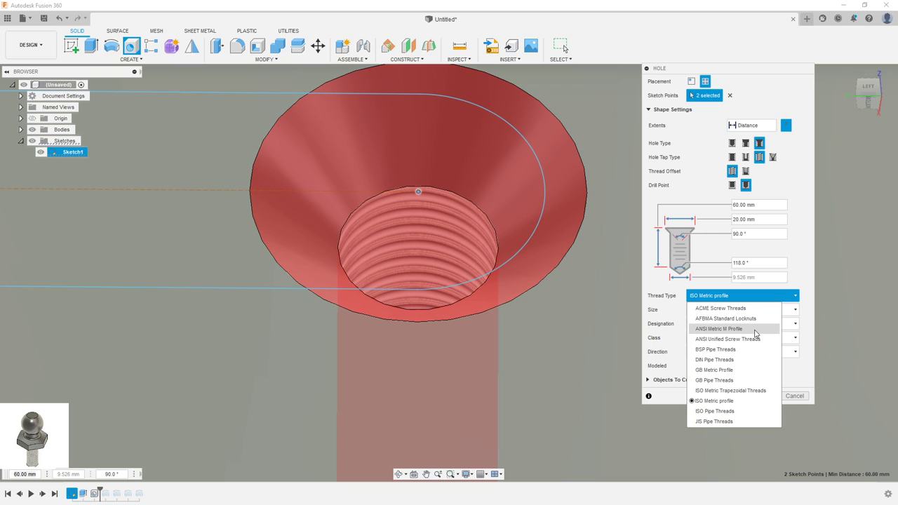
Keep the ISO Metric profile thread type and switch the holes to taper tapped
left_click(675, 311)
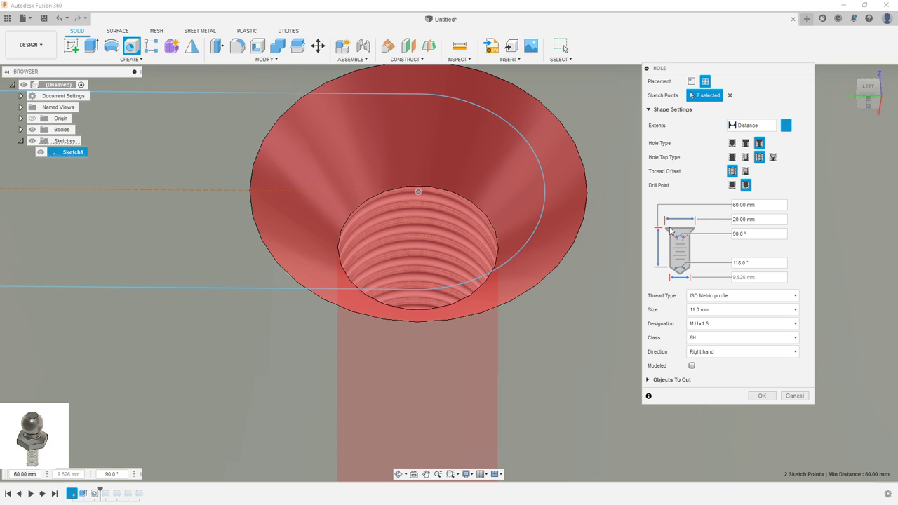
middle_click_drag(558, 292, 585, 316)
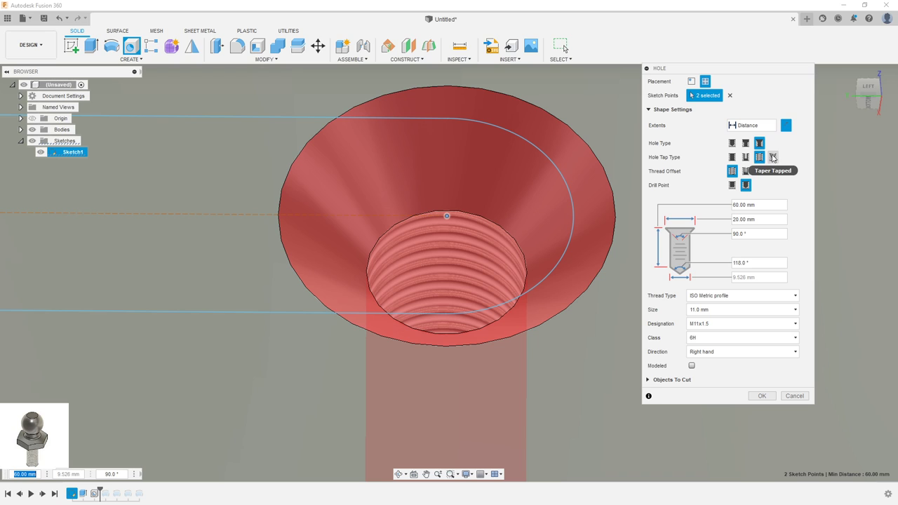
left_click(773, 158)
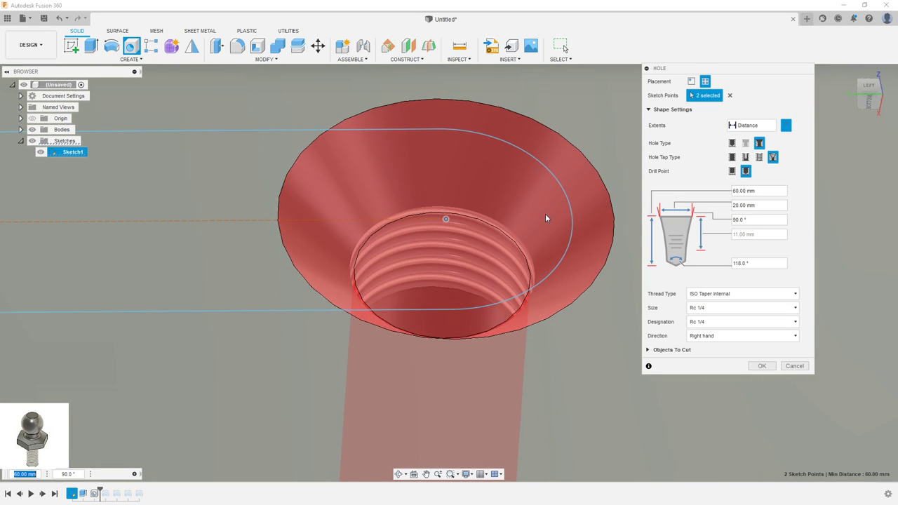
mouse_move(545, 213)
middle_mouse_down("shift")
mouse_move(564, 169)
mouse_move(337, 318)
mouse_move(590, 229)
middle_mouse_up("shift")
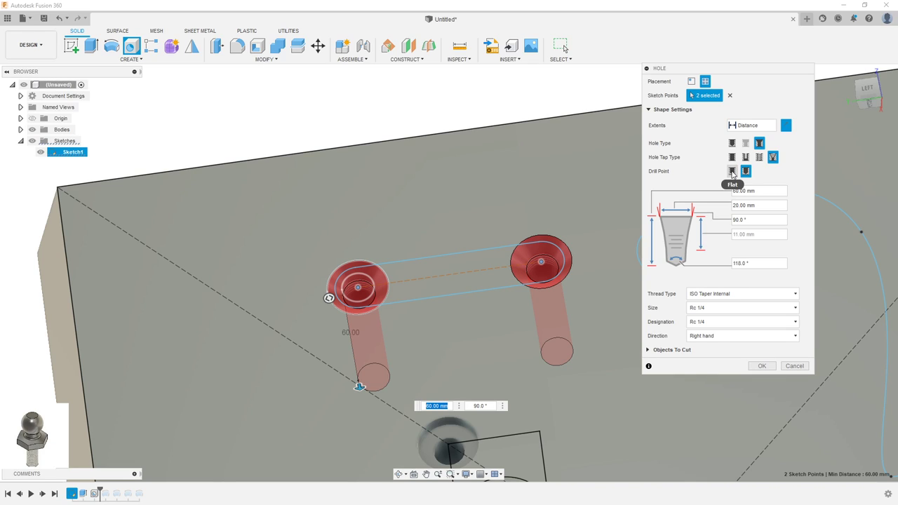
Compare a 118° drill point with a flat one, keep it flat, and create the holes
left_click(733, 172)
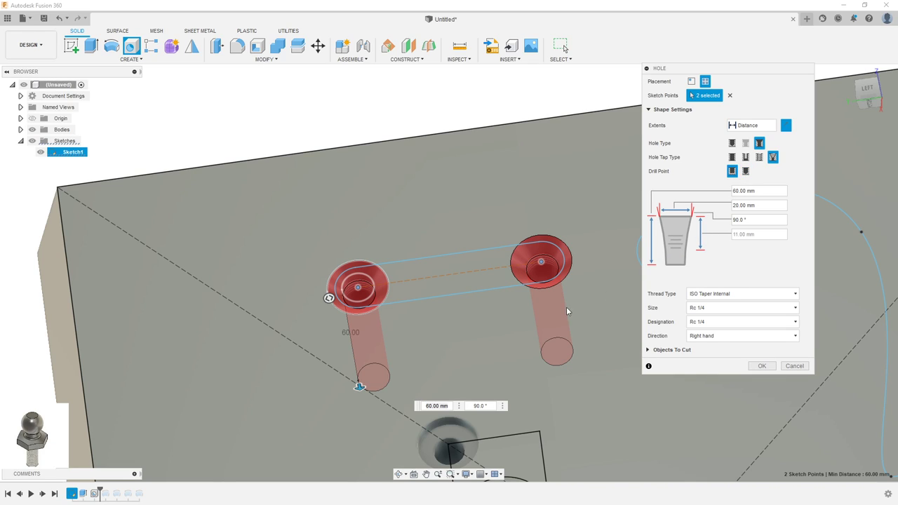
middle_click_drag(567, 311, 596, 253, "shift")
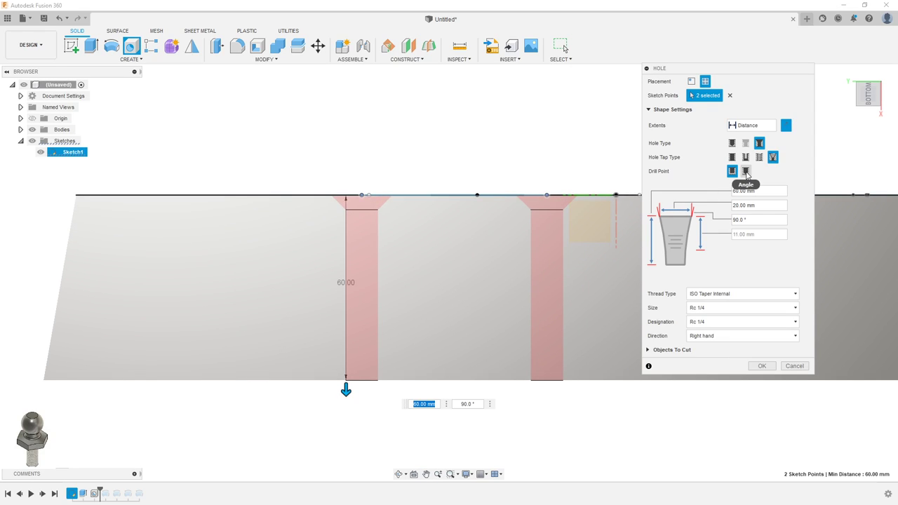
left_click(746, 172)
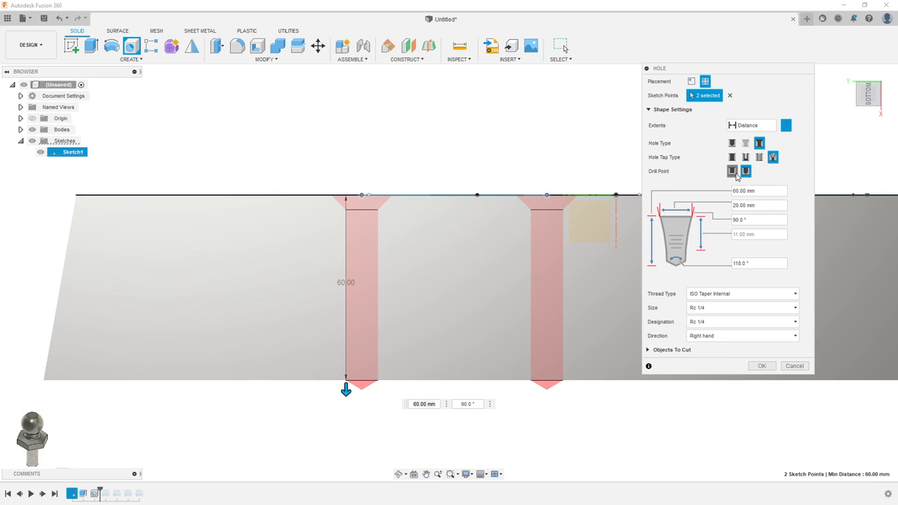
left_click(735, 175)
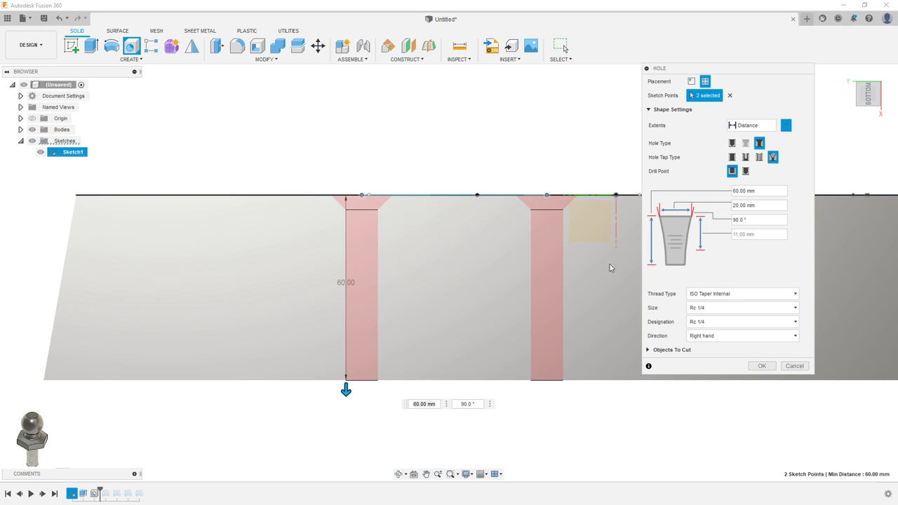
mouse_move(610, 268)
middle_mouse_down("shift")
mouse_move(434, 291)
mouse_move(463, 301)
middle_mouse_up("shift")
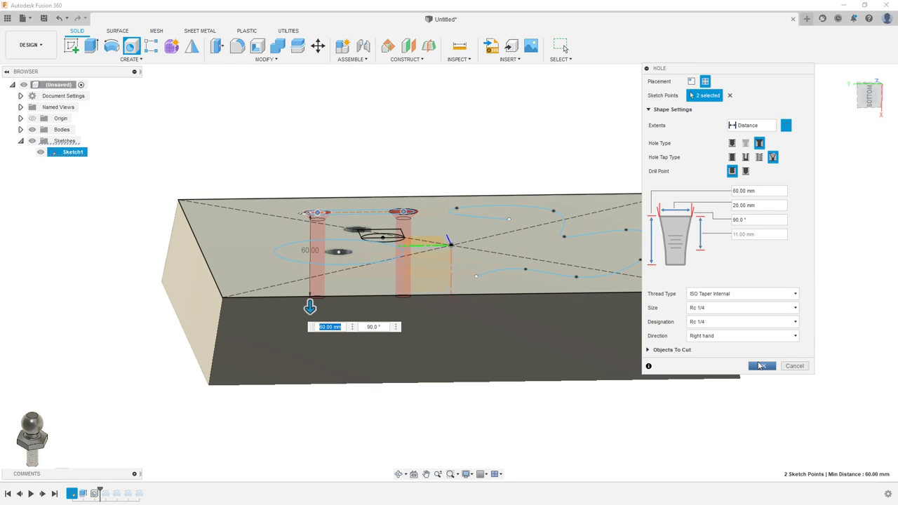
left_click(732, 158)
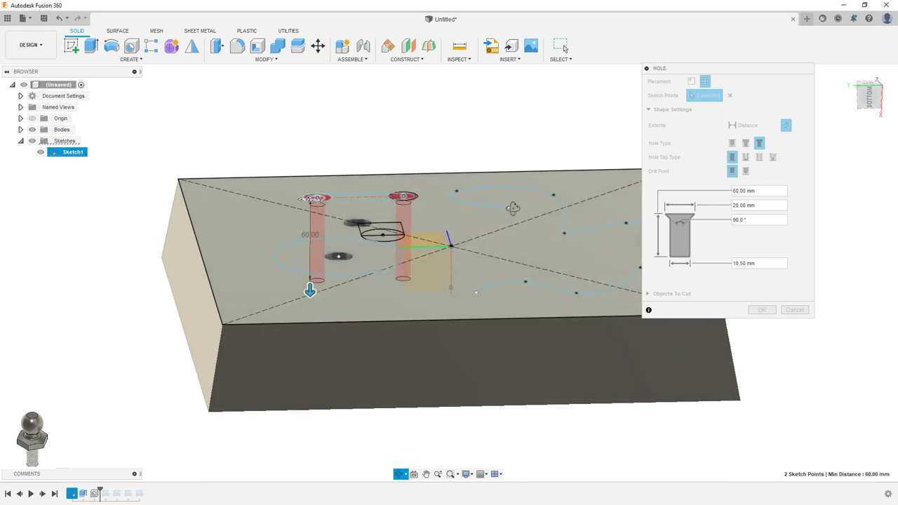
Start a new hole at a spline point, tapped with a 16.0 mm size and M16x2 designation
left_click(773, 309)
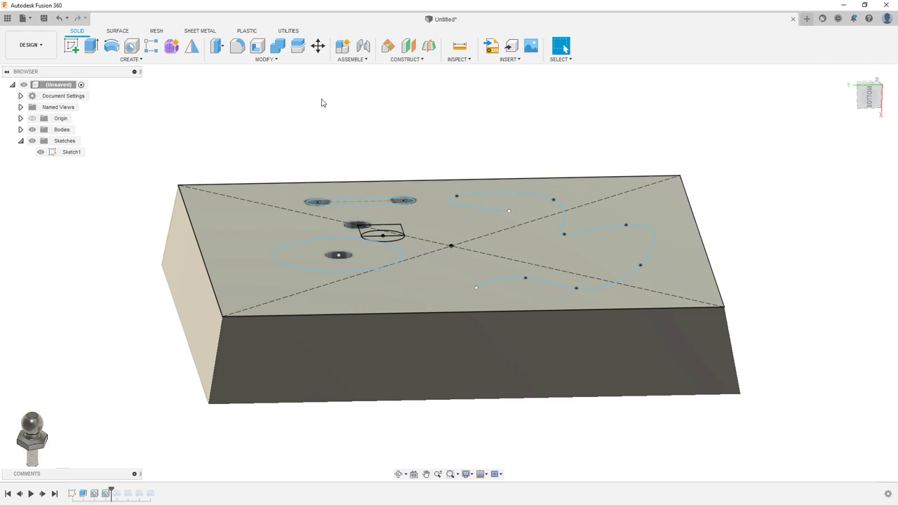
left_click(131, 47)
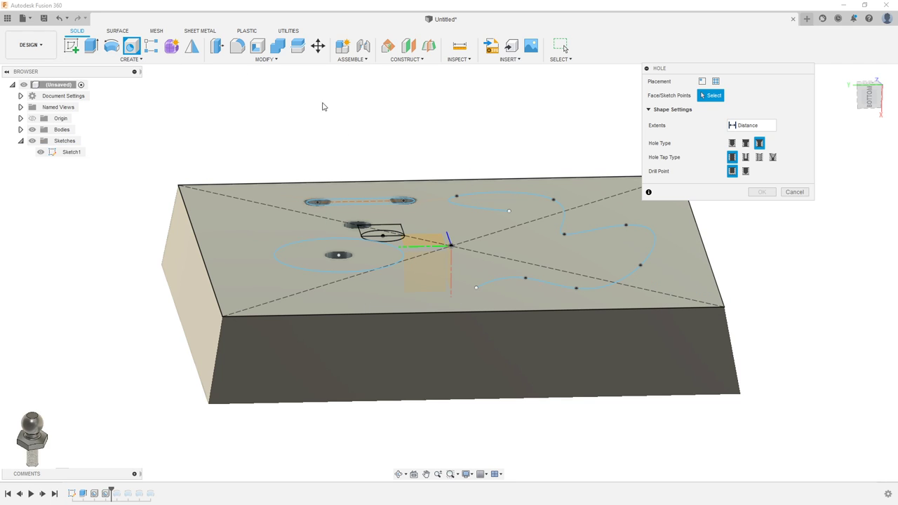
mouse_move(325, 108)
middle_mouse_down("shift")
mouse_move(447, 127)
mouse_move(417, 174)
middle_mouse_up("shift")
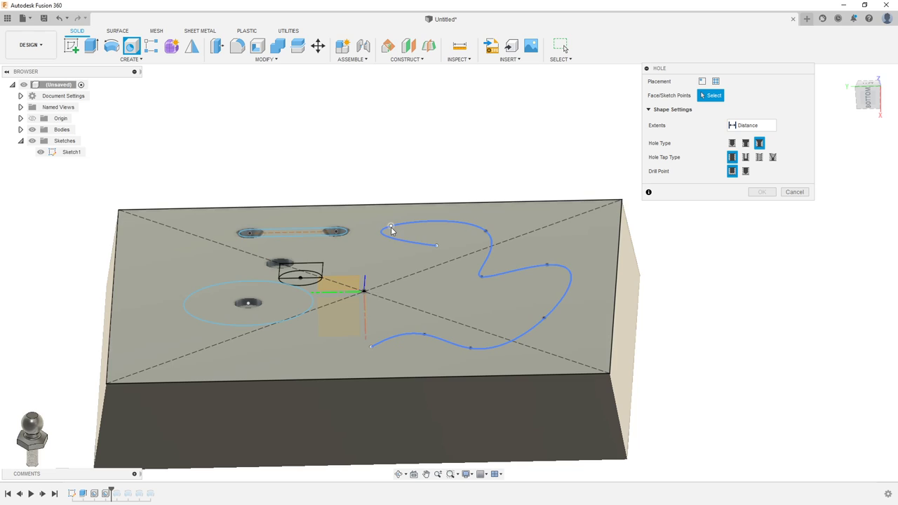
left_click(391, 226)
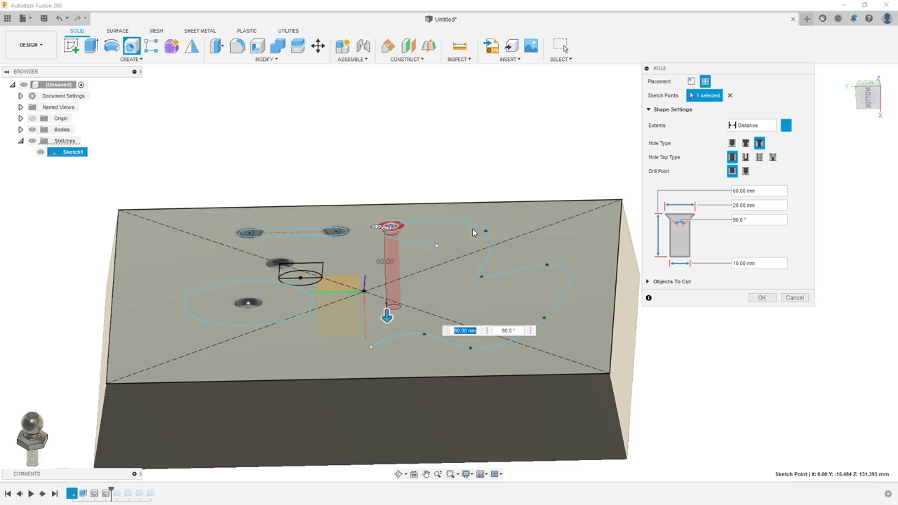
left_click(758, 157)
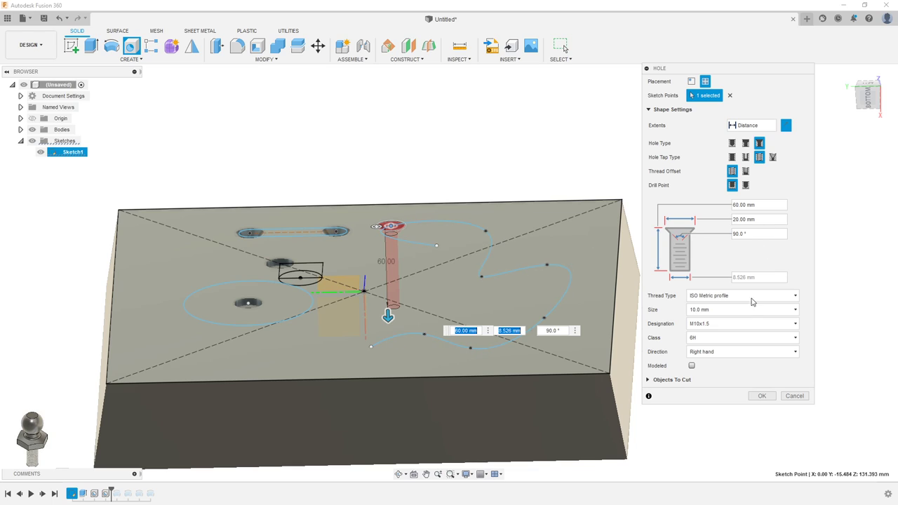
left_click(707, 312)
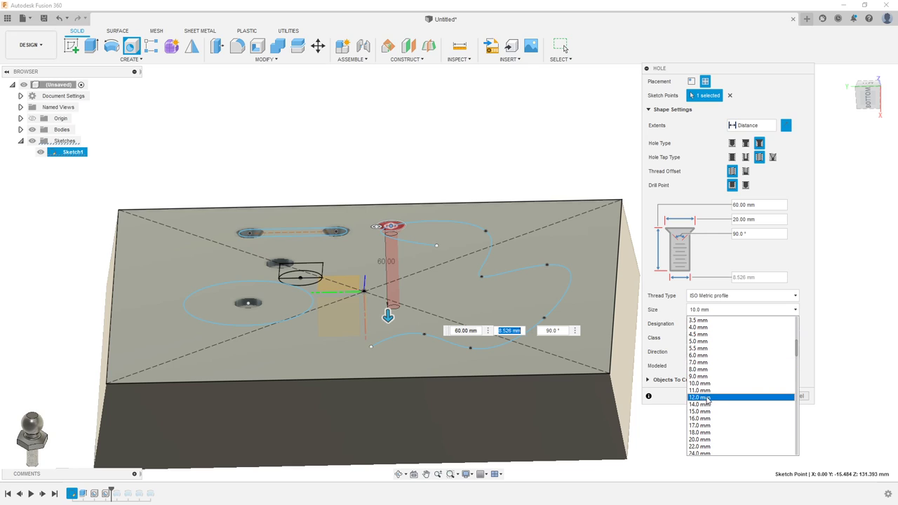
left_click(708, 419)
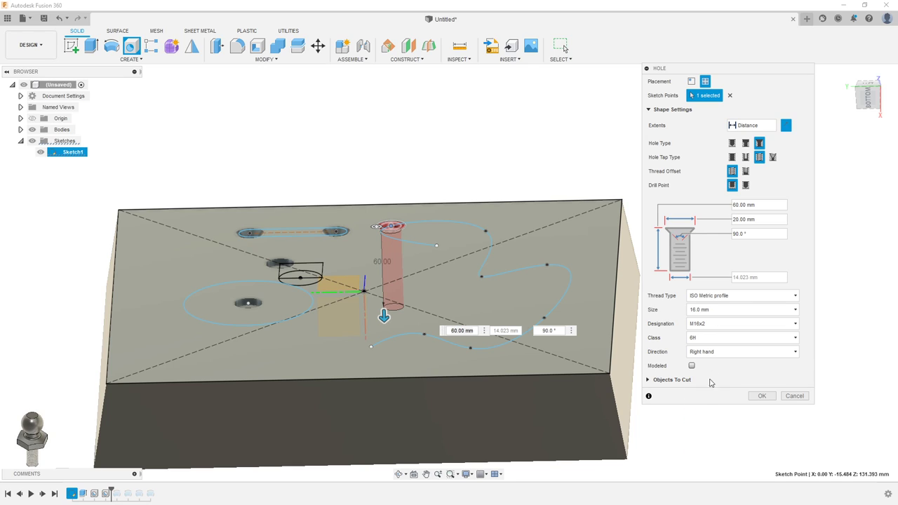
left_click(717, 325)
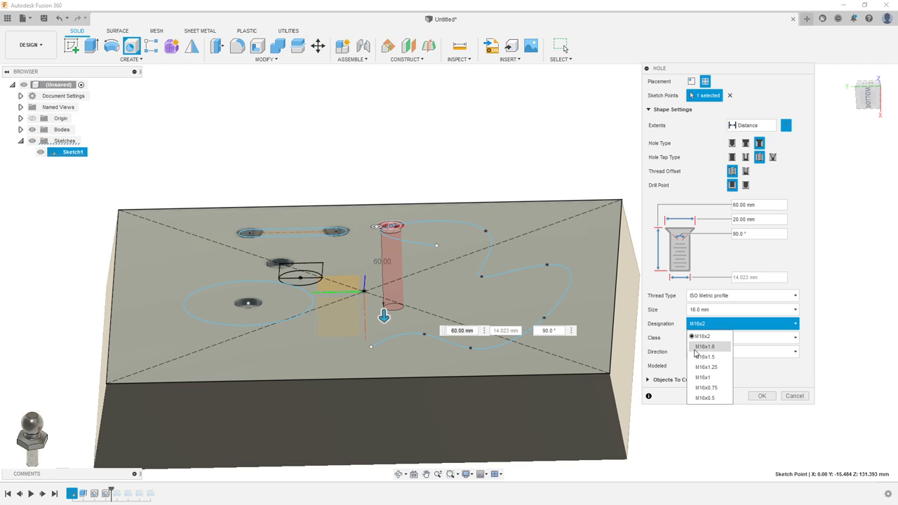
left_click(652, 323)
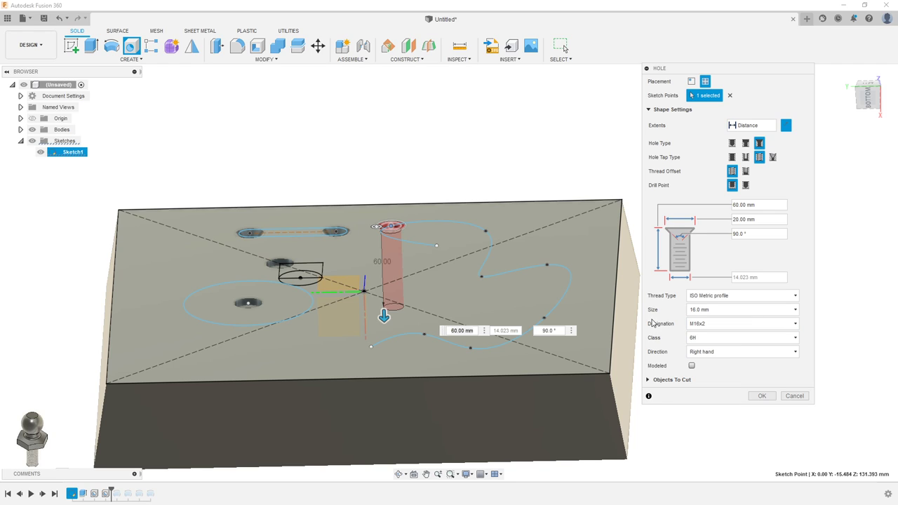
Add holes at more spline points and window-select the sketch points on the left
left_click(438, 246)
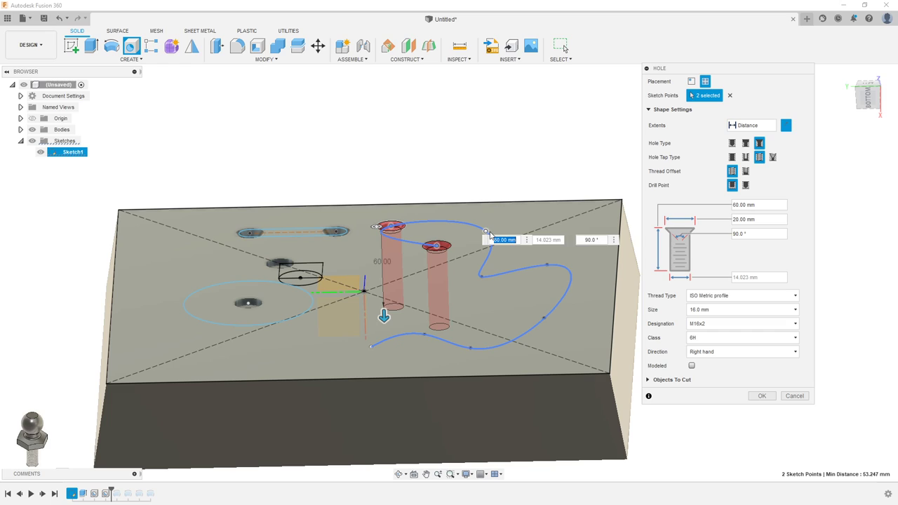
left_click(485, 232)
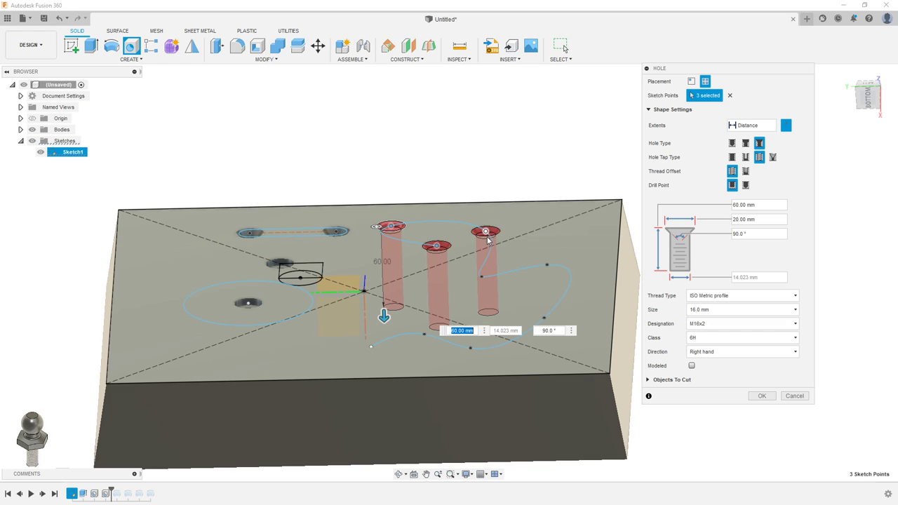
left_click(482, 277)
left_click(546, 266)
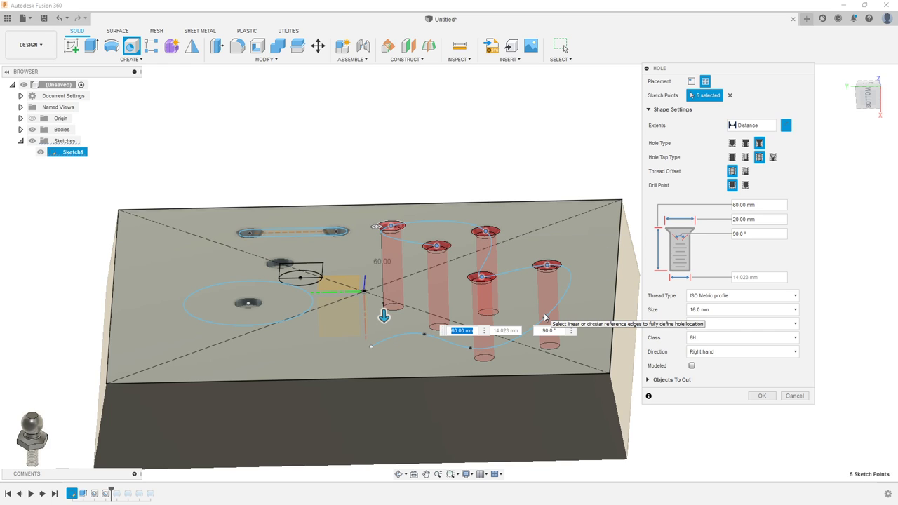
left_click(544, 320)
left_click(469, 350)
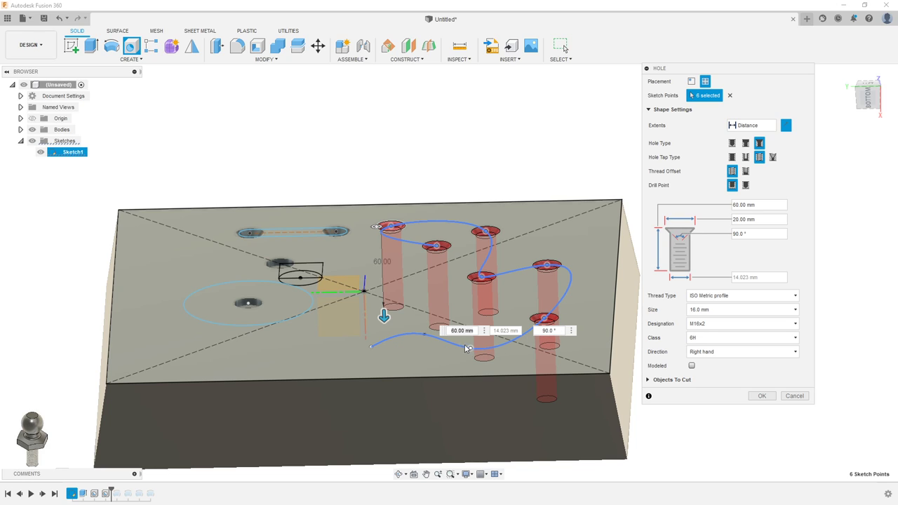
left_click(424, 335)
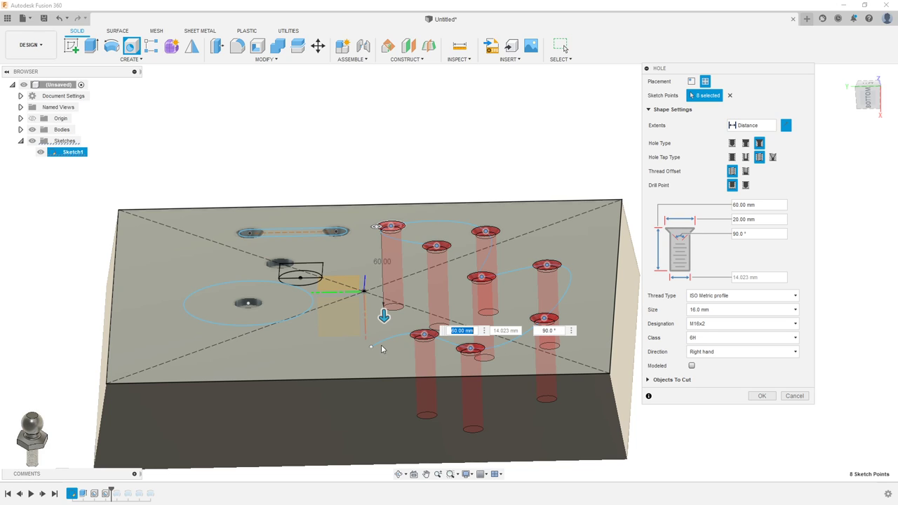
left_click(370, 348)
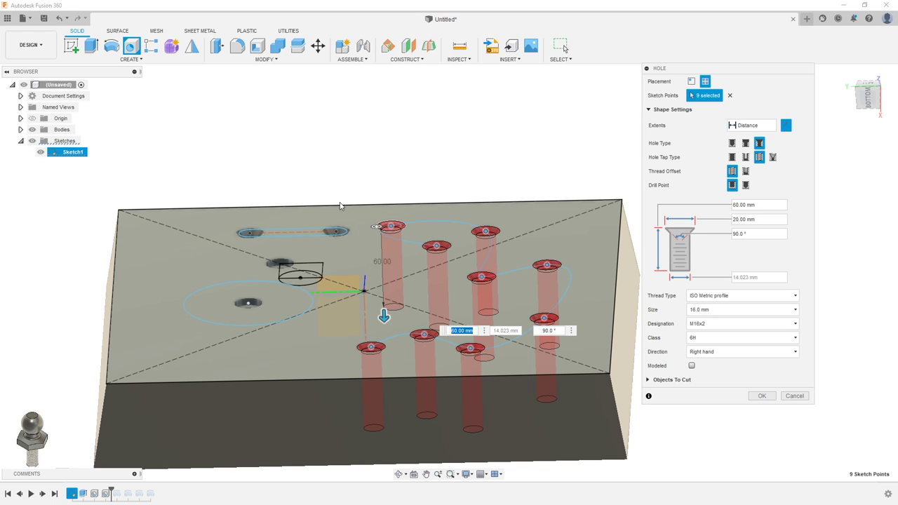
left_click_drag(391, 203, 226, 344)
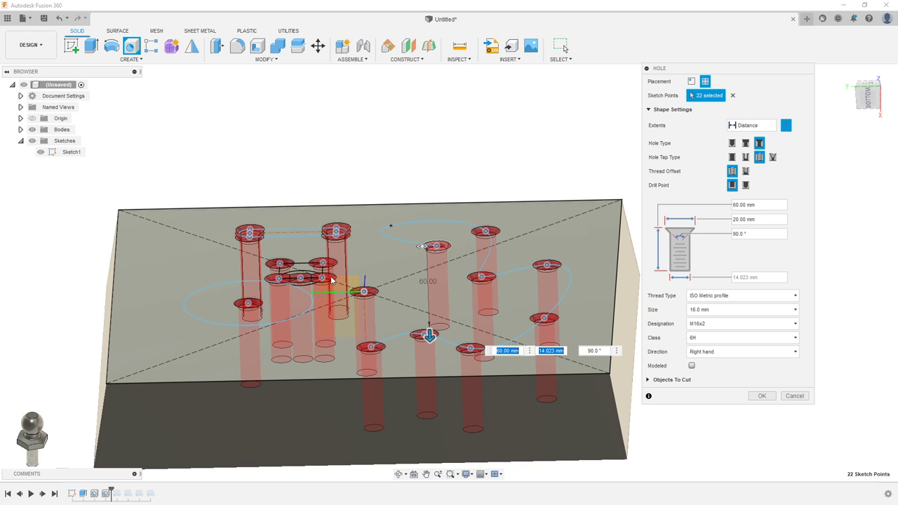
middle_click_drag(395, 272, 396, 242, "shift")
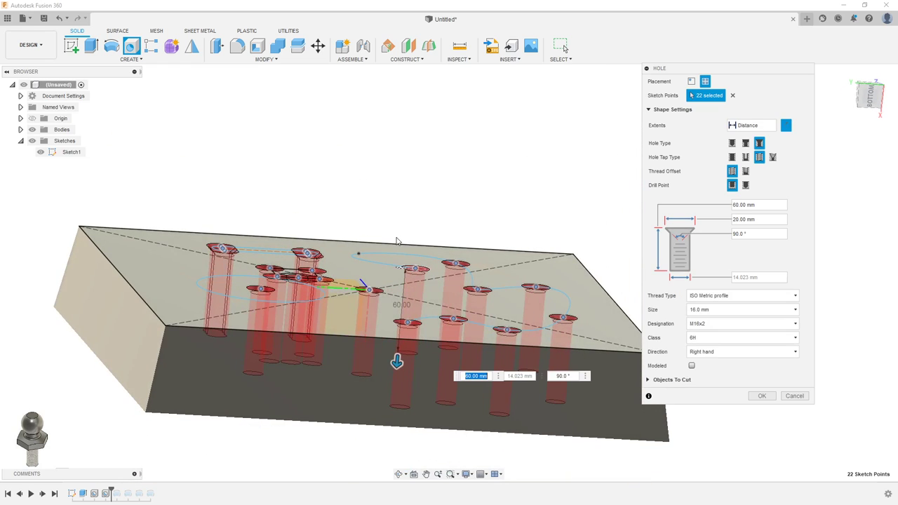
Clear the picked points, view the block face-on, and box-select the spline points, removing two
left_click(732, 95)
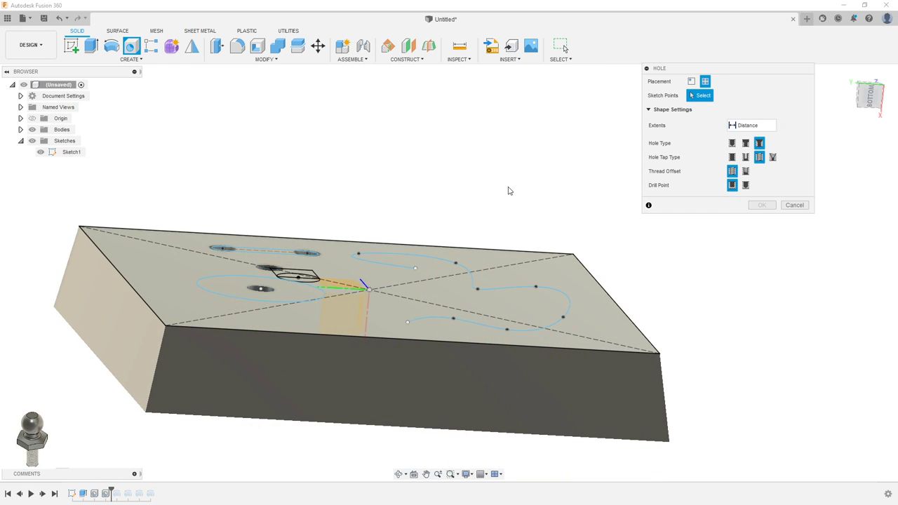
middle_click_drag(508, 190, 733, 130, "shift")
left_click(870, 88)
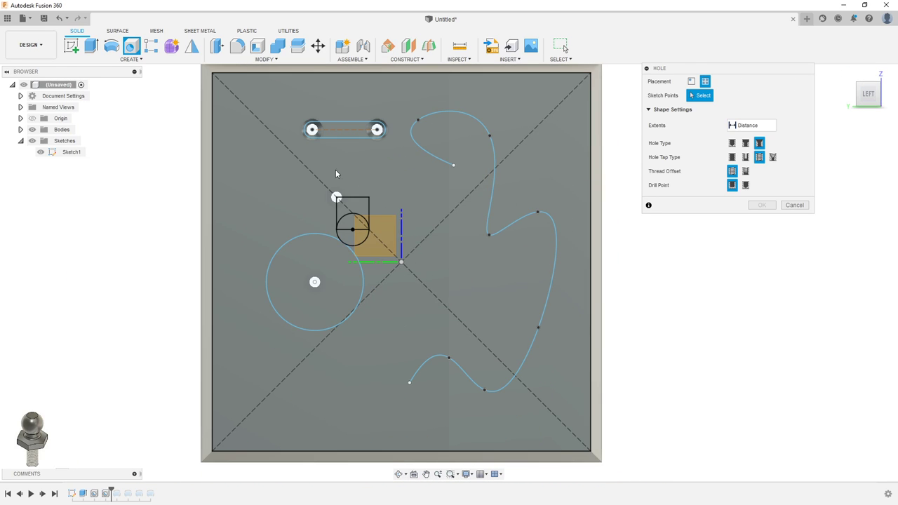
left_click_drag(604, 86, 404, 420)
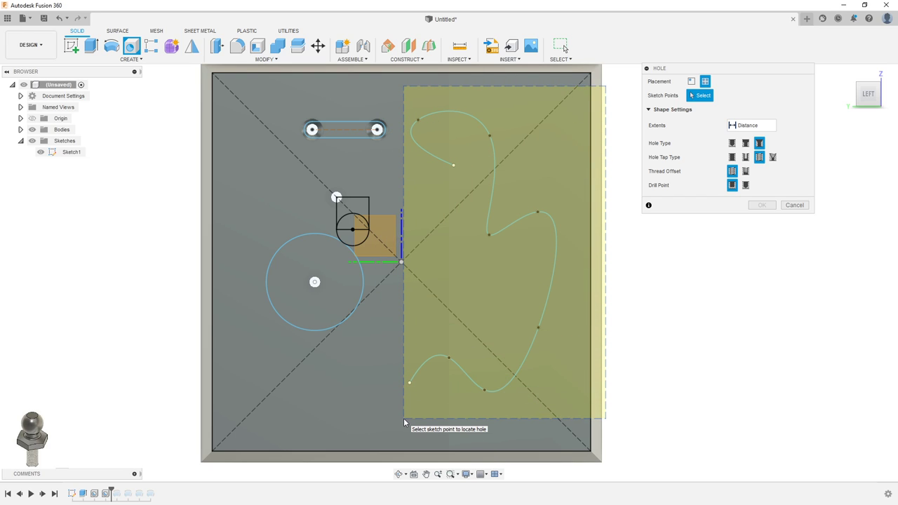
left_click_drag(404, 418, 404, 415)
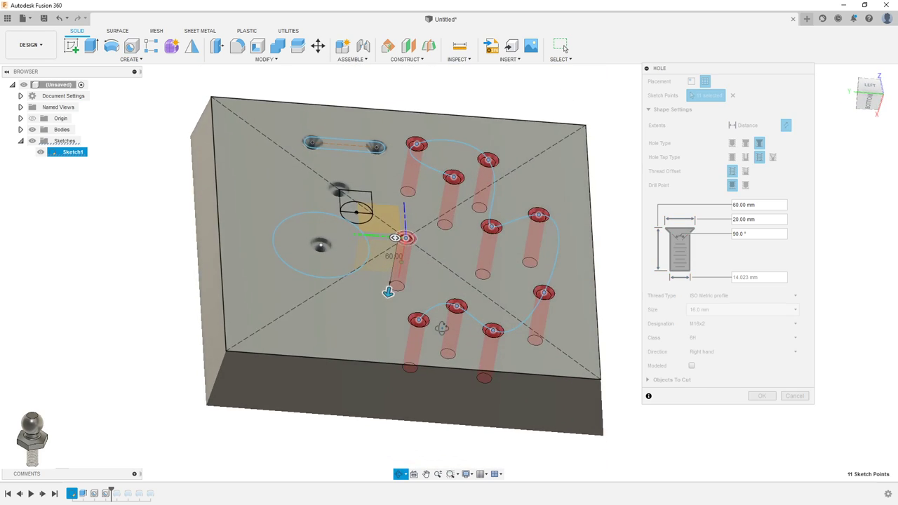
left_click(404, 243)
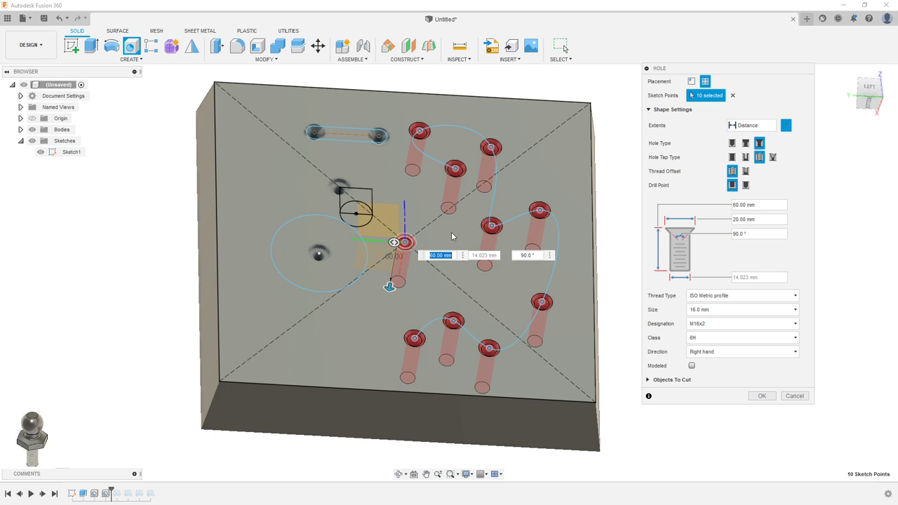
left_click(405, 243)
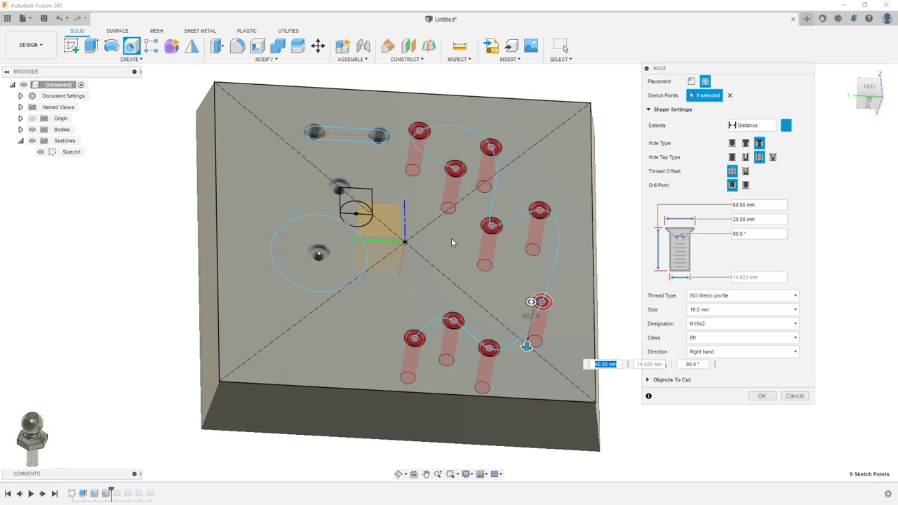
Set the countersink diameter to 35 mm and check the hole previews
mouse_move(452, 238)
middle_mouse_down("shift")
mouse_move(449, 221)
mouse_move(463, 302)
middle_mouse_up("shift")
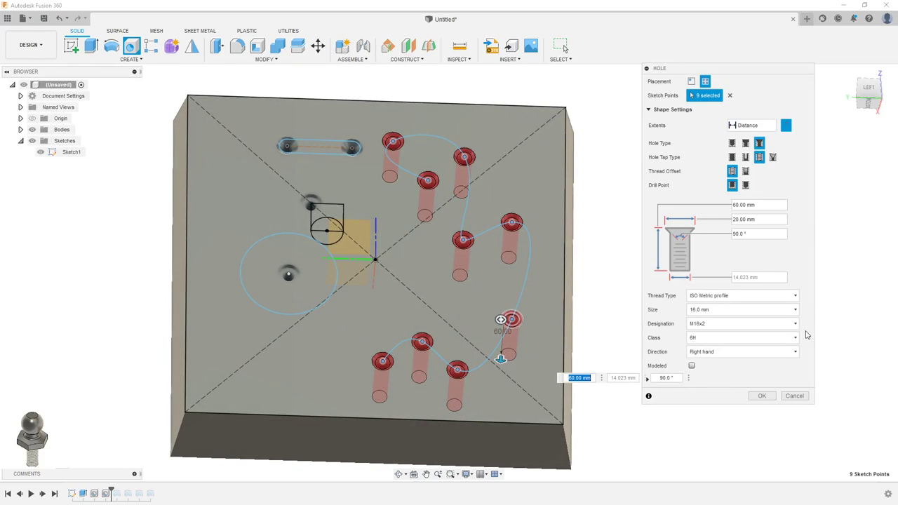
middle_click_drag(567, 284, 631, 329, "shift")
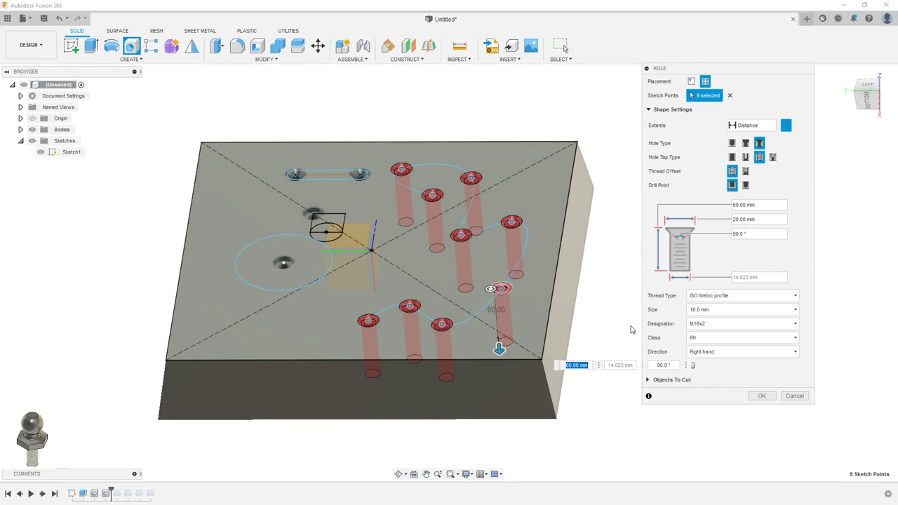
left_click(737, 235)
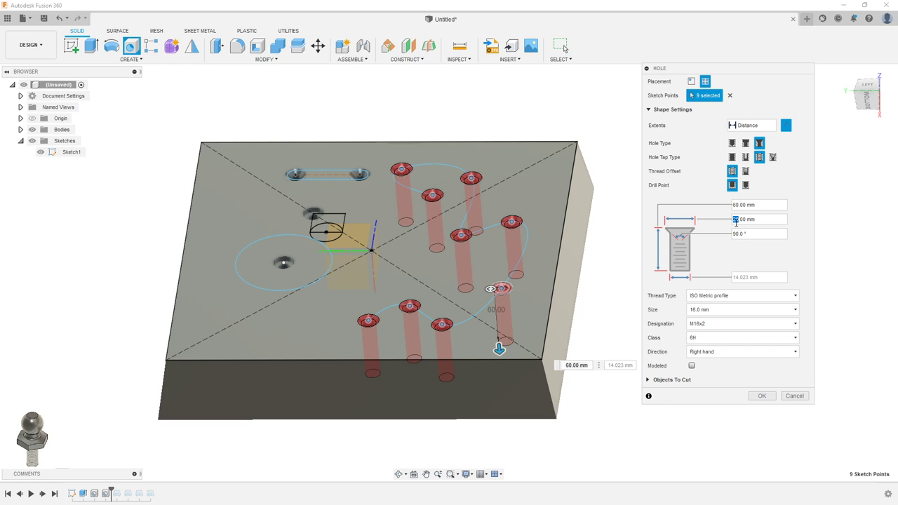
type("30")
key("BackSpace")
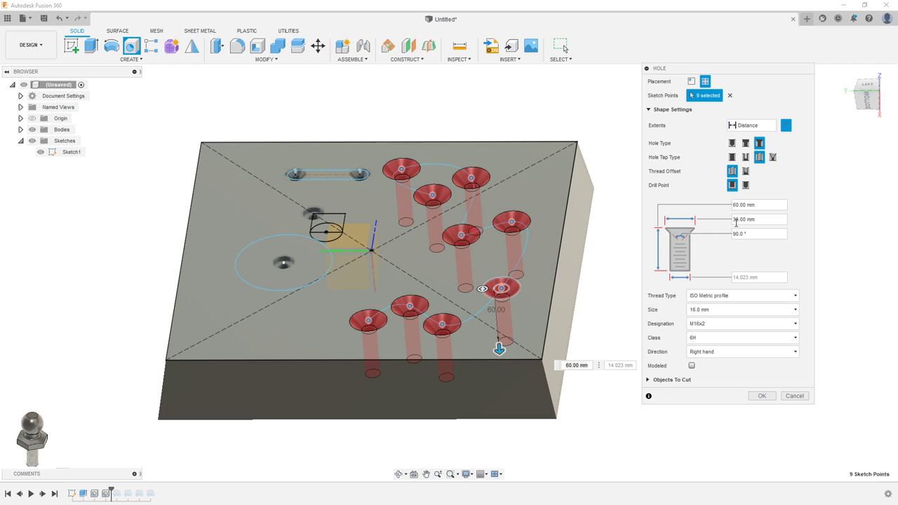
middle_click_drag(593, 261, 688, 363, "shift")
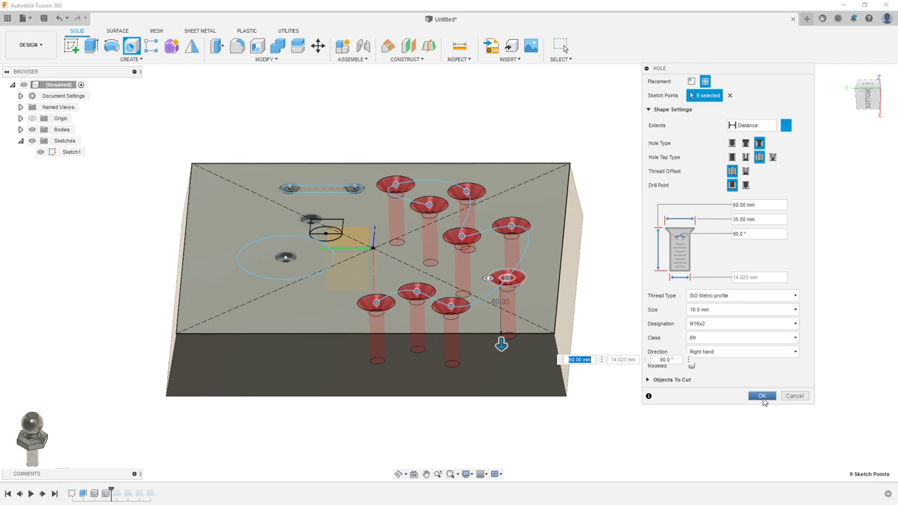
Create the nine countersunk M16x2 tapped holes and inspect them
left_click(762, 398)
scroll(515, 275, "up", 3)
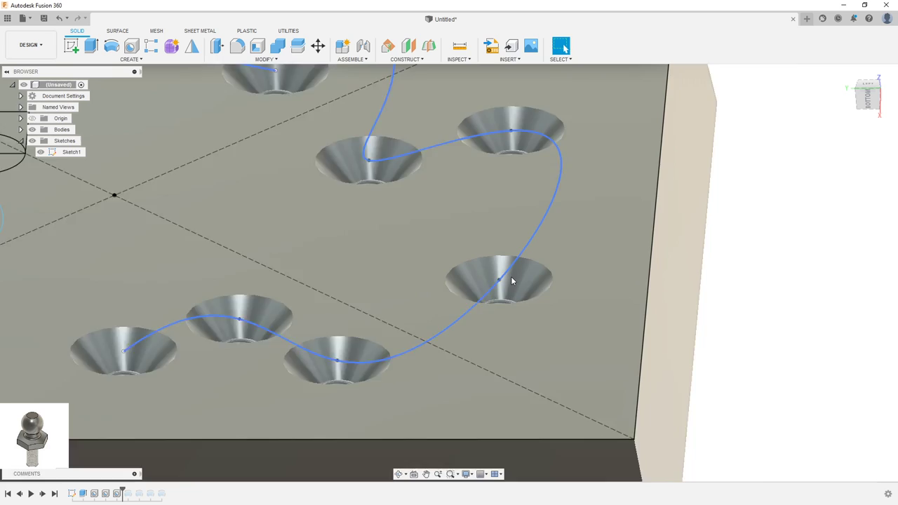
scroll(526, 269, "up", 3)
mouse_move(531, 264)
middle_mouse_down("shift")
mouse_move(774, 251)
mouse_move(644, 271)
middle_mouse_up("shift")
scroll(803, 269, "down", 10)
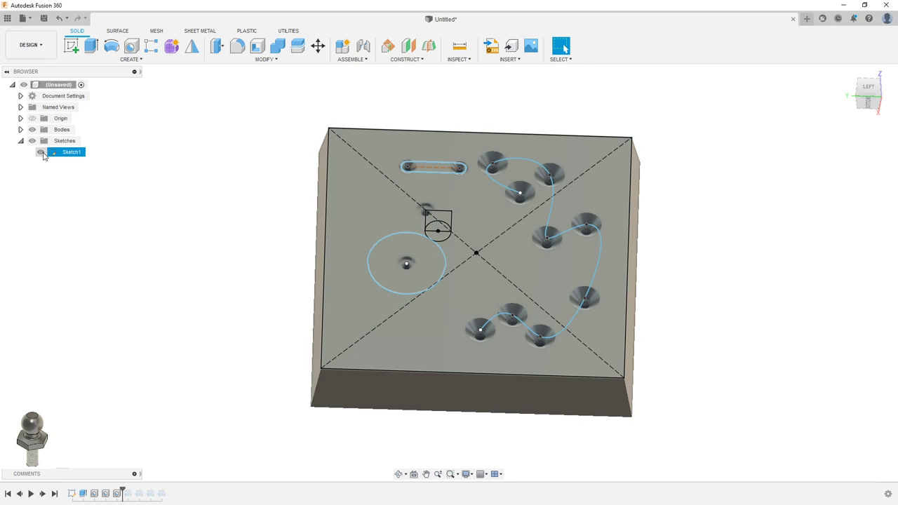
Hide Sketch1 and bring up the display style options
left_click(41, 152)
middle_click_drag(327, 232, 536, 375, "shift")
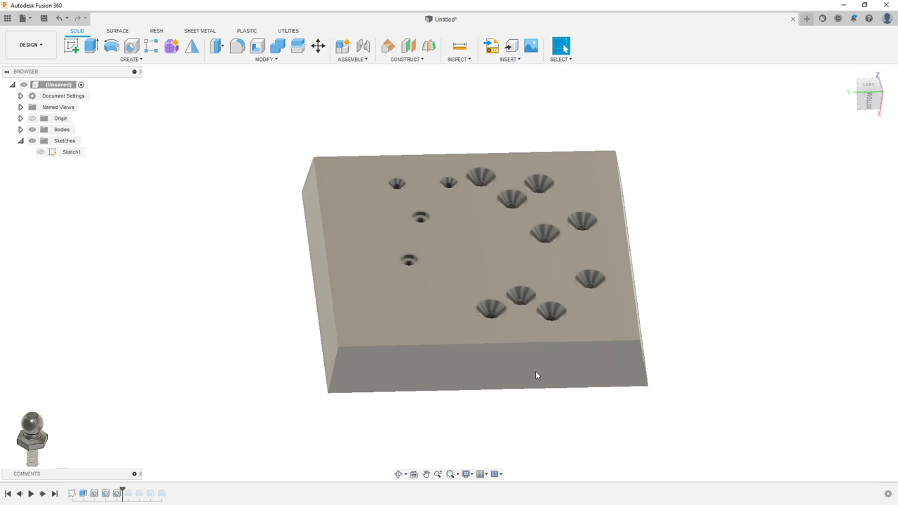
left_click(466, 474)
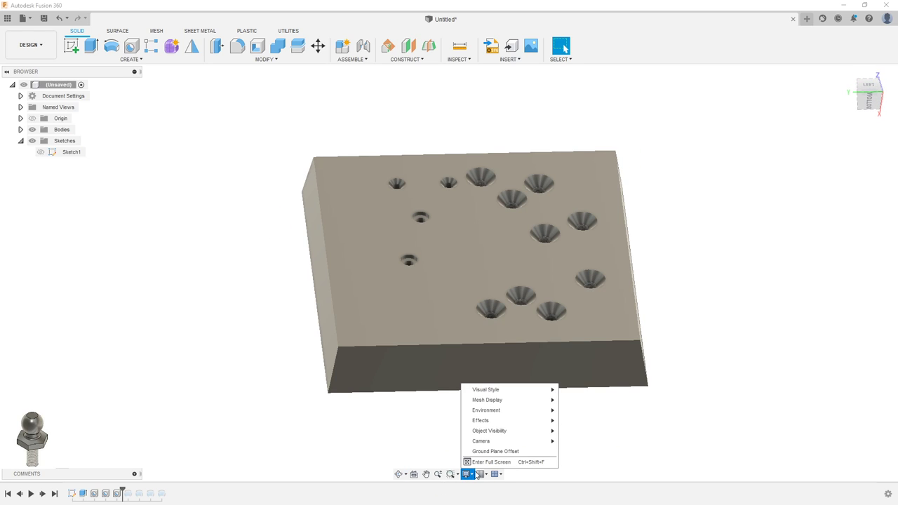
mouse_move(486, 390)
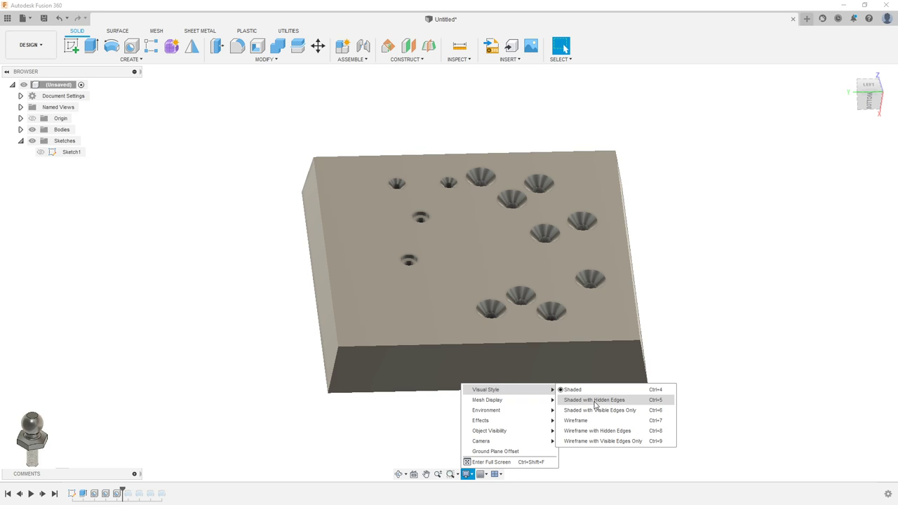
left_click(595, 401)
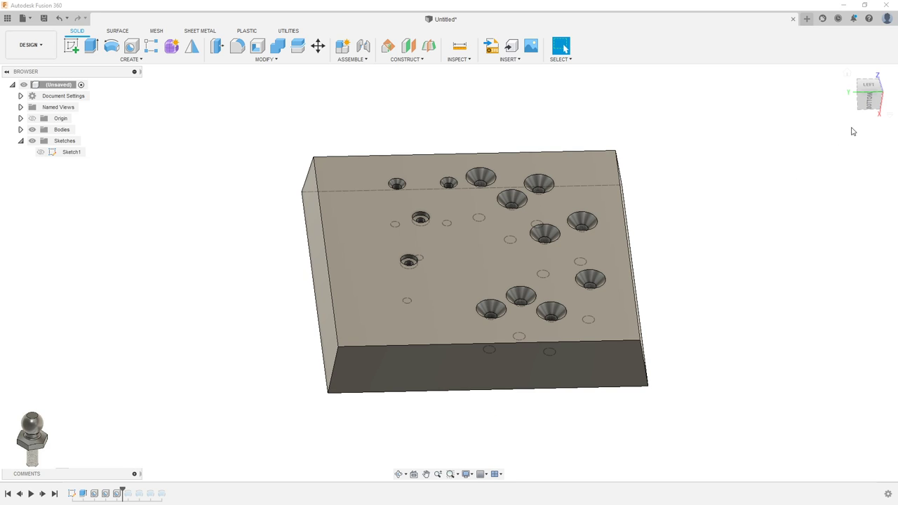
left_click(868, 111)
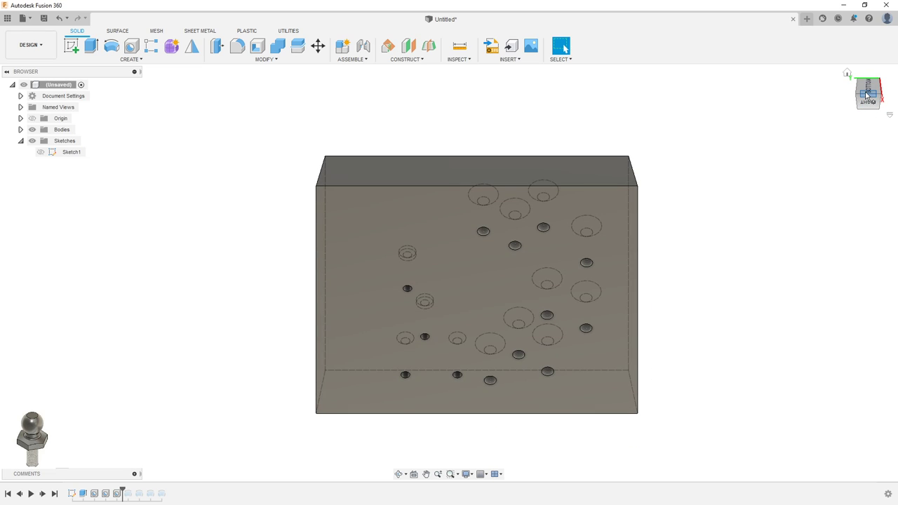
left_click(858, 102)
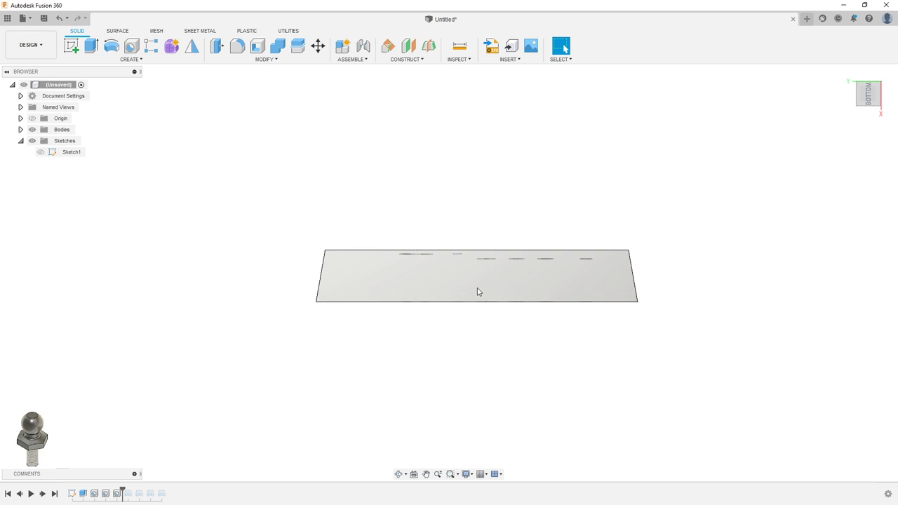
scroll(492, 295, "up", 3)
middle_click_drag(520, 302, 339, 294)
key("Escape")
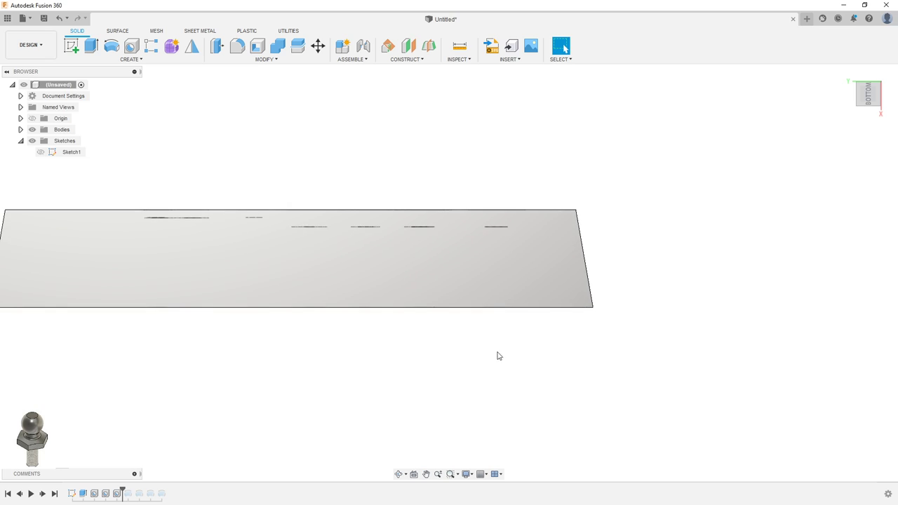
left_click(467, 474)
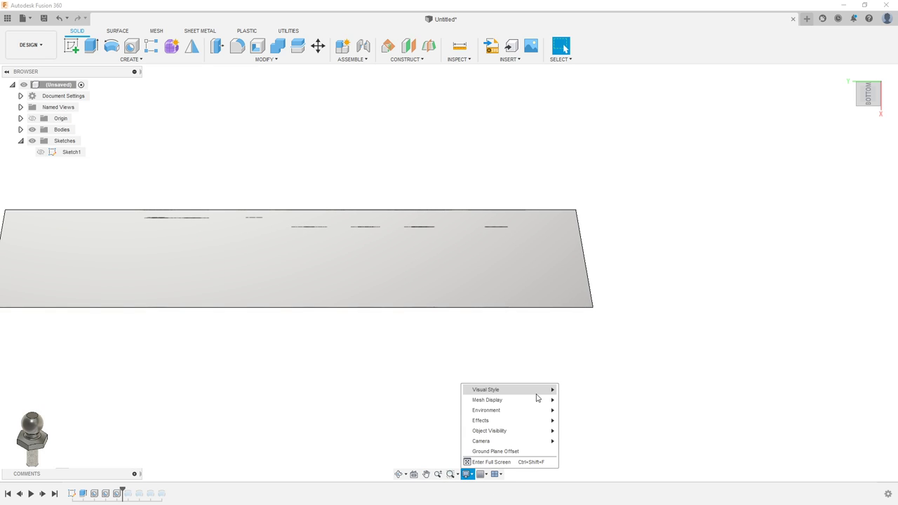
mouse_move(485, 389)
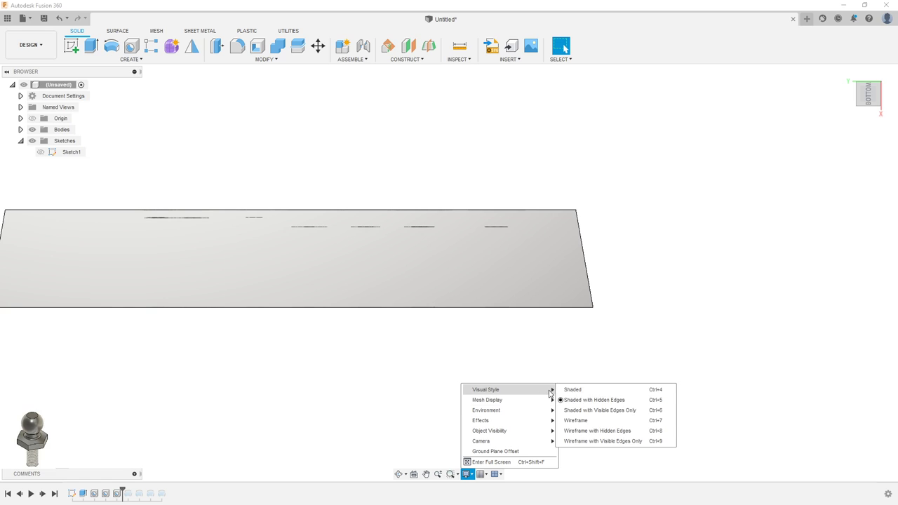
left_click(587, 421)
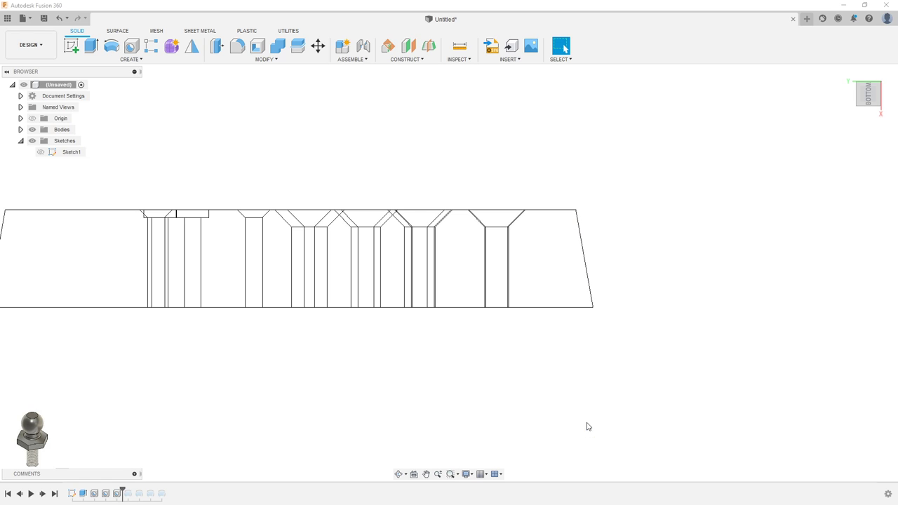
mouse_move(554, 346)
middle_mouse_down("shift")
mouse_move(593, 314)
mouse_move(577, 356)
middle_mouse_up("shift")
scroll(483, 284, "up", 2)
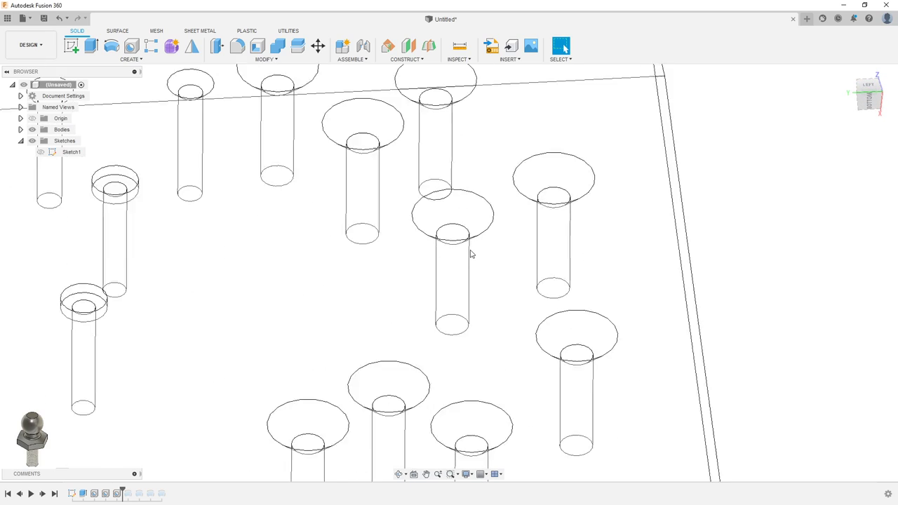
scroll(470, 253, "up", 2)
scroll(435, 249, "down", 1)
scroll(359, 278, "up", 2)
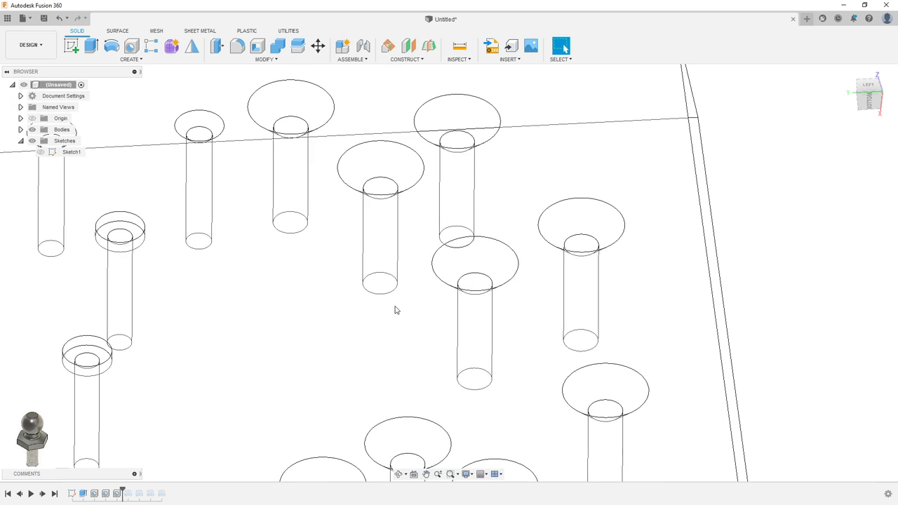
scroll(393, 309, "up", 2)
left_click(467, 475)
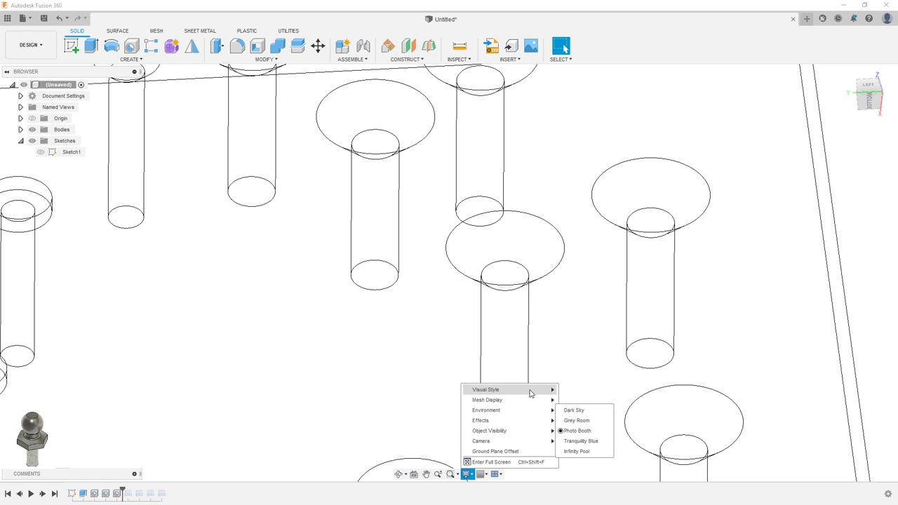
mouse_move(506, 390)
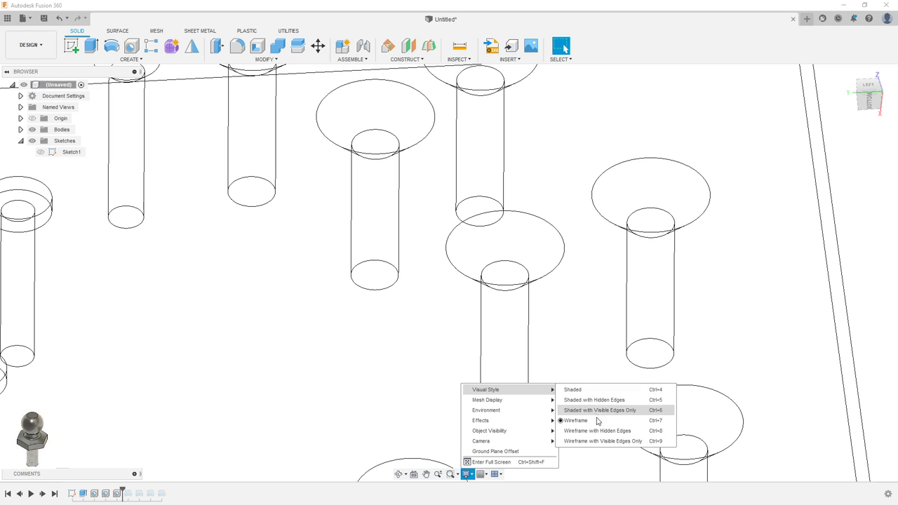
left_click(607, 433)
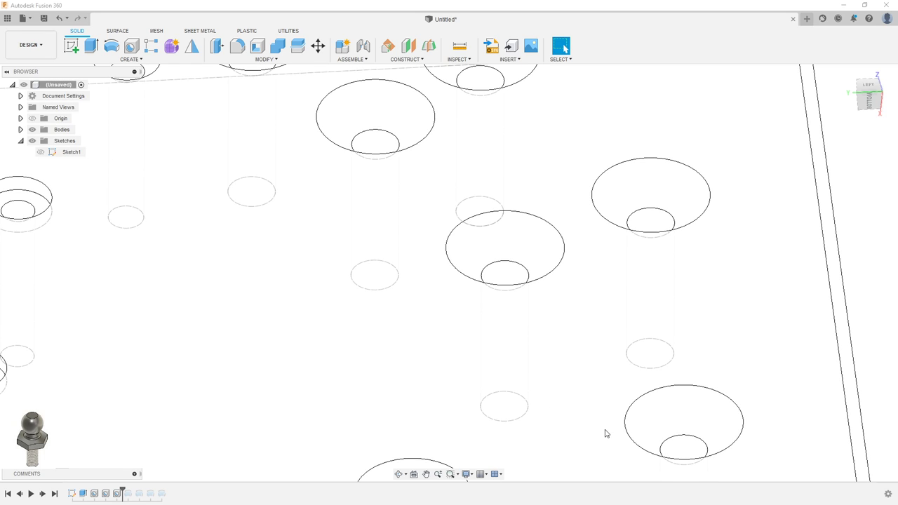
scroll(513, 363, "down", 5)
mouse_move(519, 359)
middle_mouse_down("shift")
mouse_move(536, 327)
mouse_move(520, 386)
middle_mouse_up("shift")
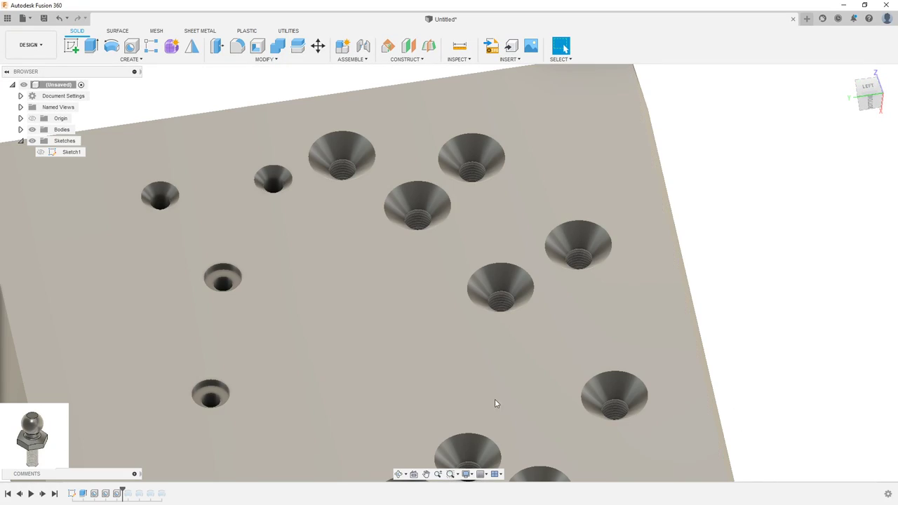
scroll(495, 398, "down", 4)
mouse_move(499, 343)
middle_mouse_down("shift")
mouse_move(499, 320)
mouse_move(521, 323)
middle_mouse_up("shift")
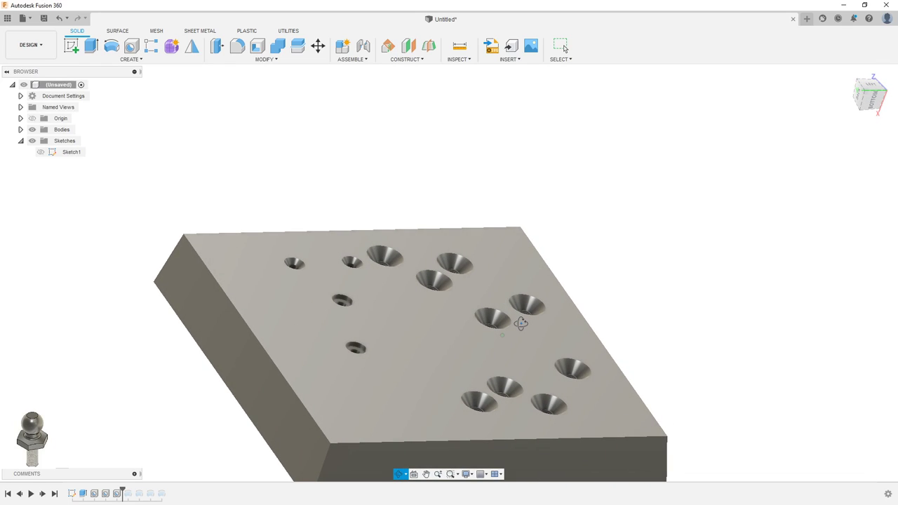
key("Escape")
middle_click_drag(521, 323, 533, 274)
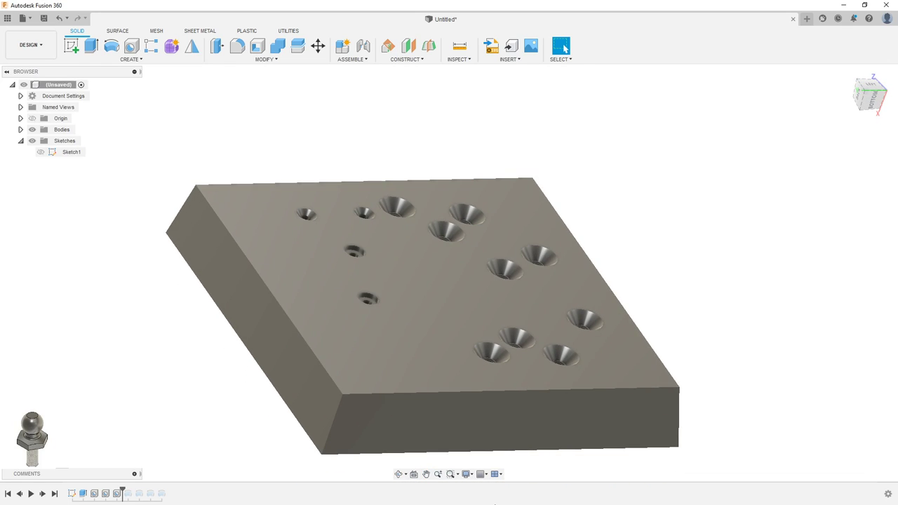
left_click(467, 473)
mouse_move(486, 389)
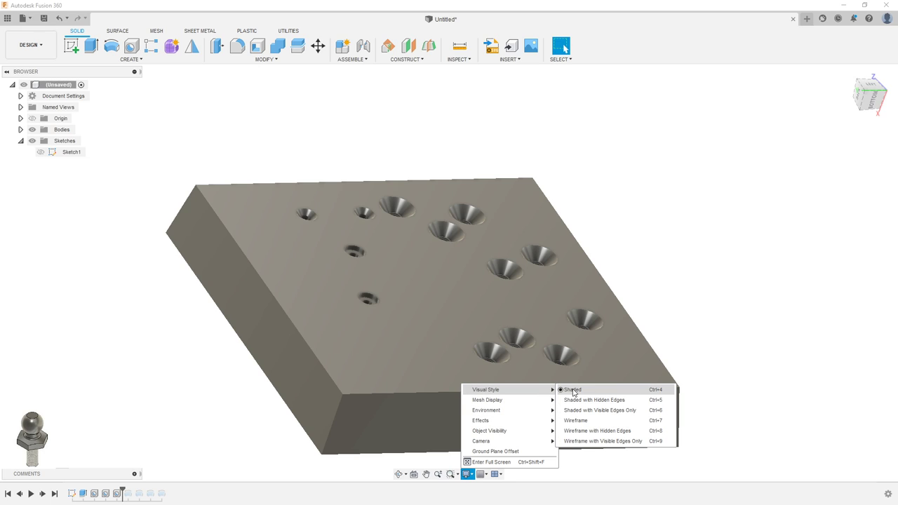
left_click(632, 392)
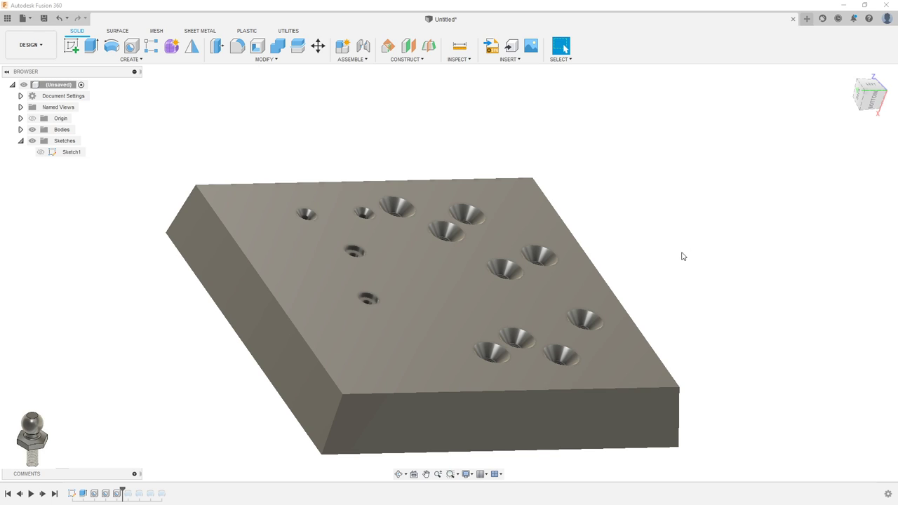
scroll(664, 248, "down", 3)
mouse_move(664, 248)
middle_mouse_down("shift")
mouse_move(671, 216)
mouse_move(678, 243)
middle_mouse_up("shift")
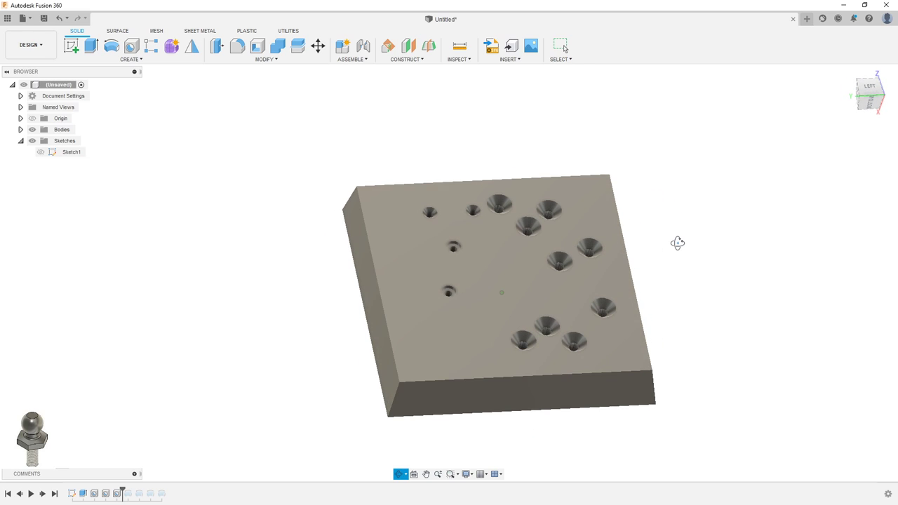
mouse_move(622, 243)
middle_mouse_down()
mouse_move(527, 269)
mouse_move(607, 262)
middle_mouse_up()
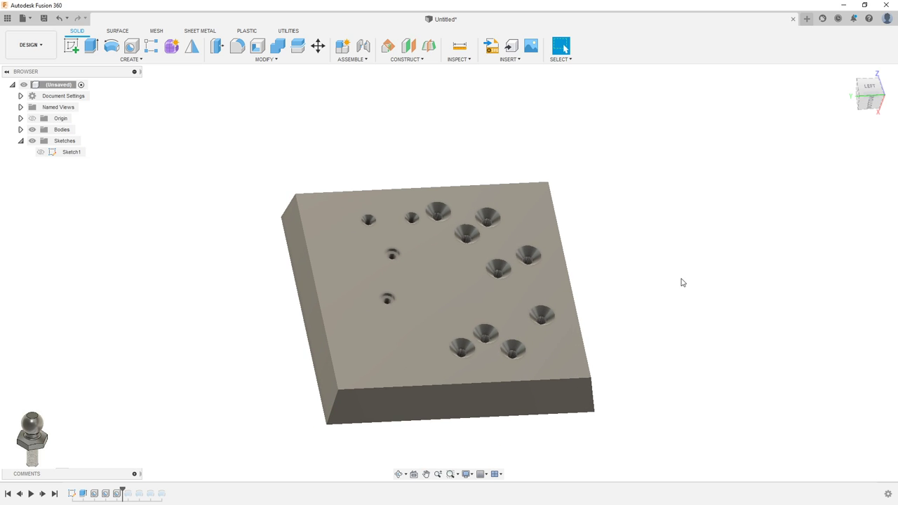